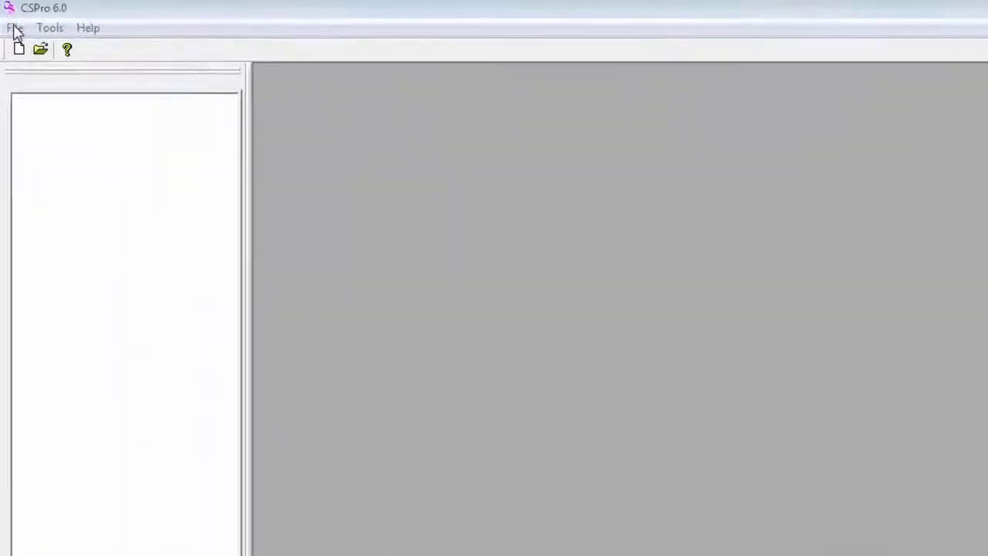
# - Create a new data dictionary and save it as ISCO-08.dcf in the Lookup Files folder
pyautogui.click(13, 23)
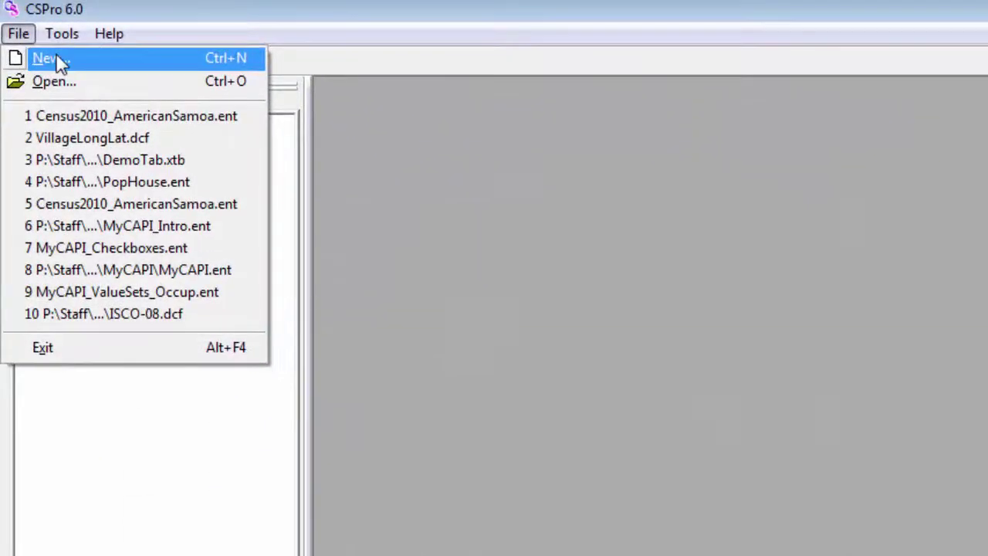
pyautogui.click(55, 57)
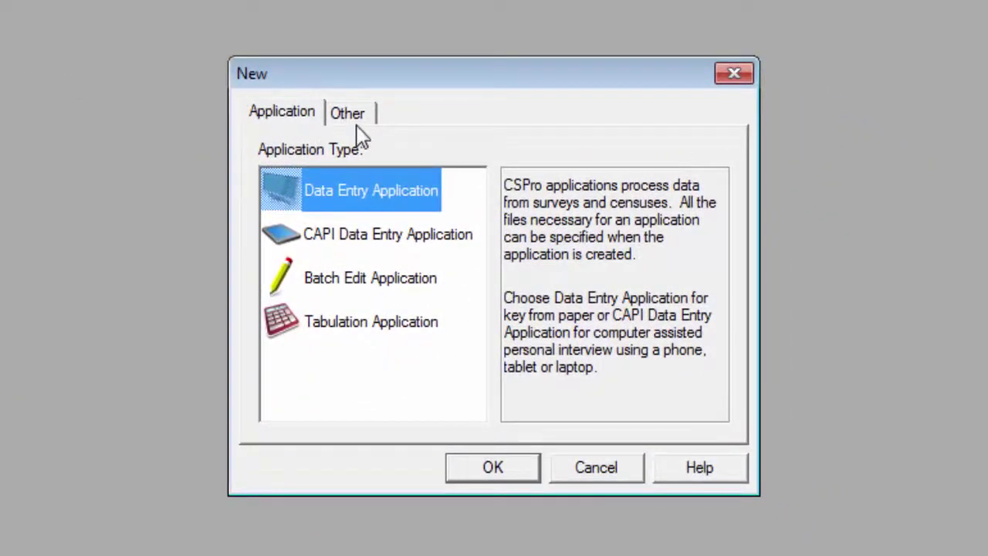
pyautogui.click(497, 191)
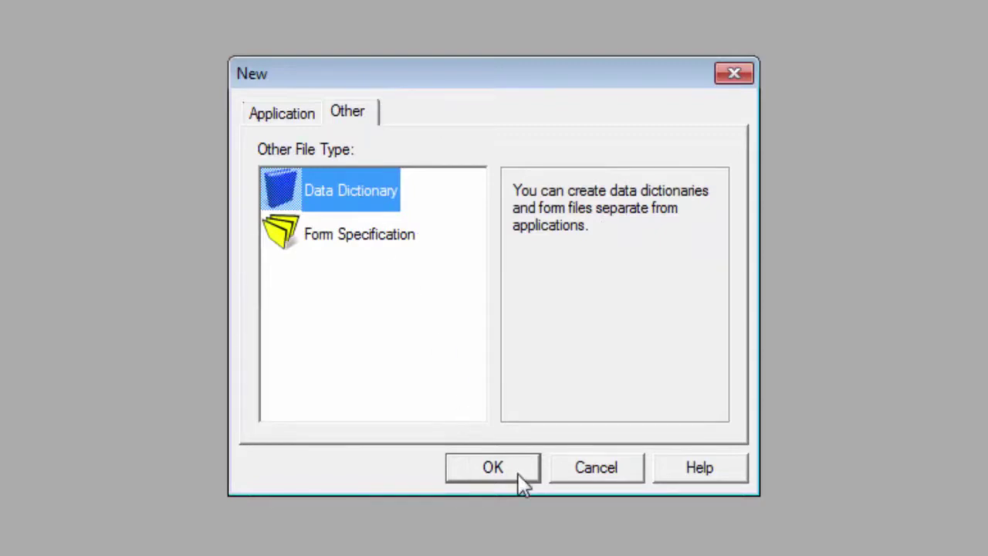
pyautogui.click(495, 468)
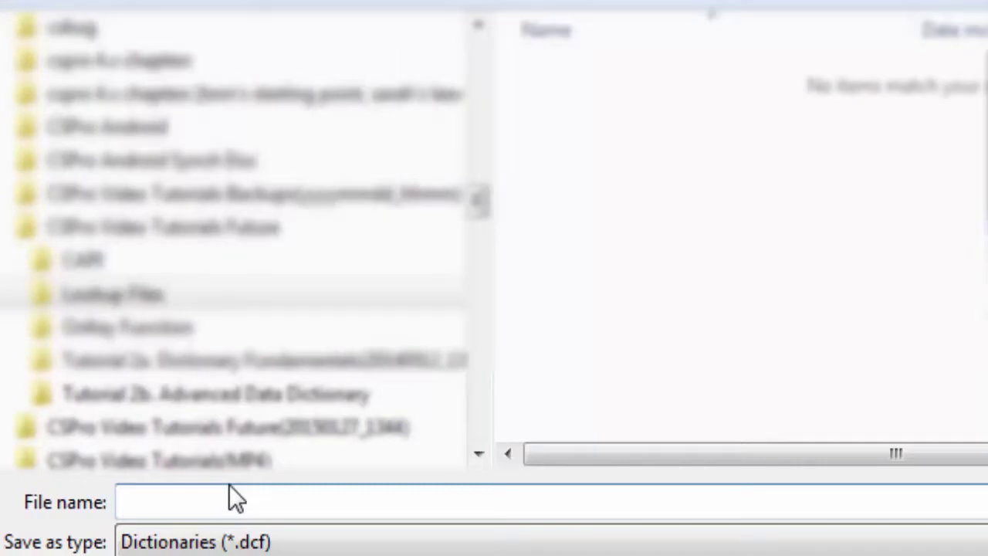
pyautogui.write('ISCO')
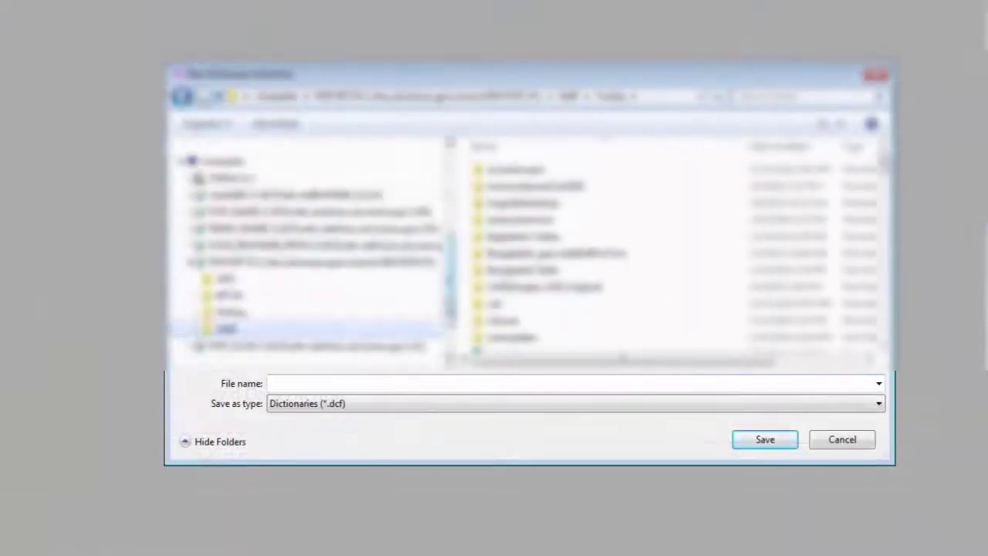
pyautogui.scroll(-6, 356, 265)
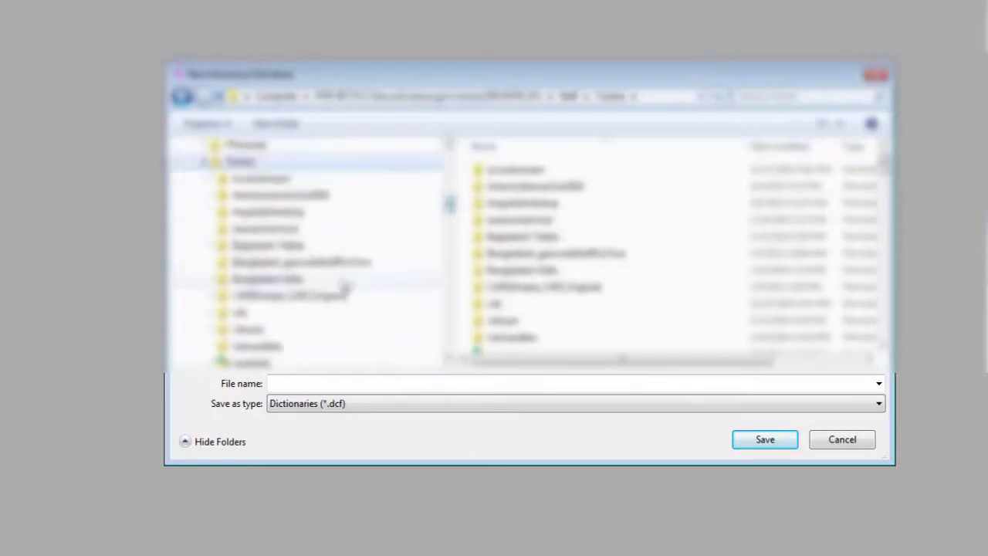
pyautogui.scroll(-8, 356, 265)
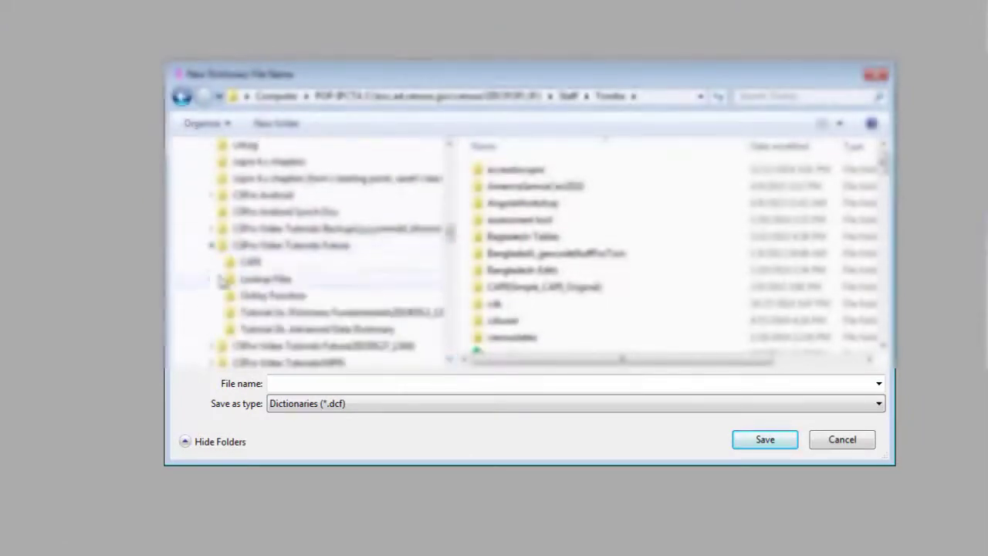
pyautogui.click(215, 279)
pyautogui.write('IS')
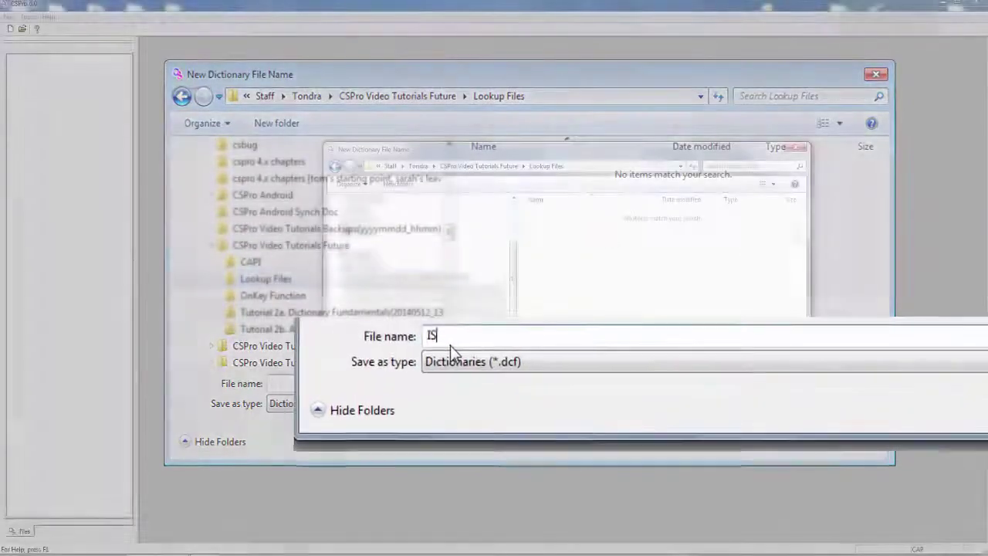
pyautogui.write('CO-08')
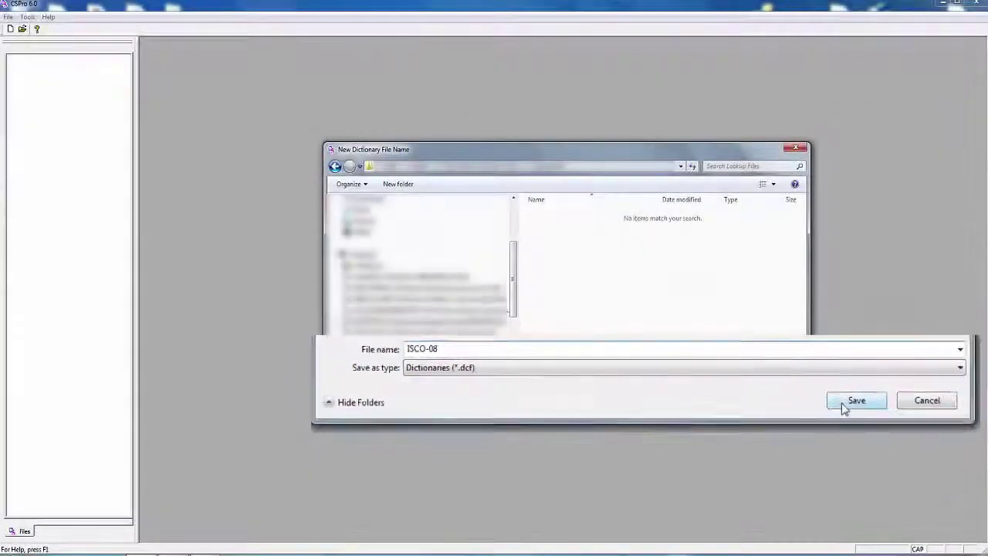
pyautogui.click(718, 401)
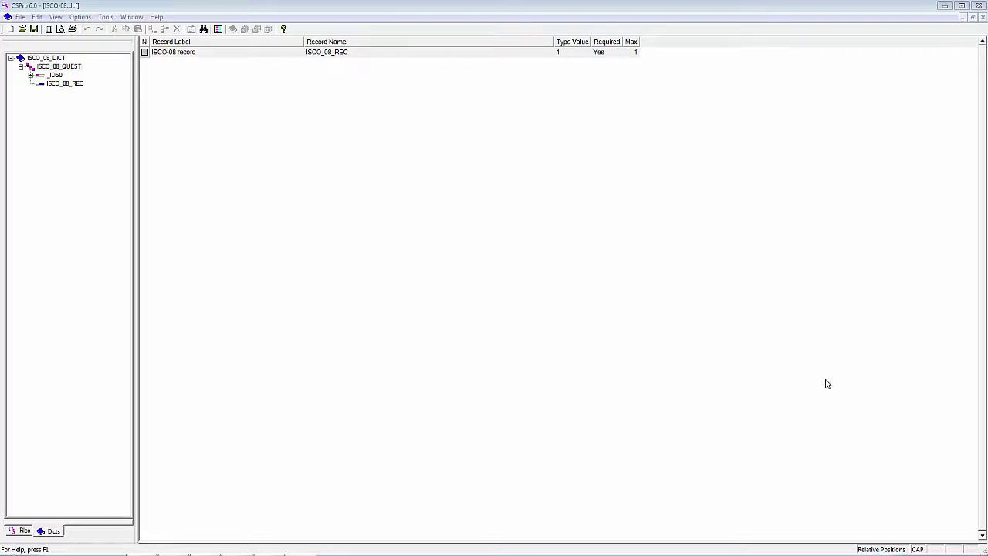
# - Relabel the ISCO_08_ID item 'Occupation Code' and rename it LU_OCCUPATION_CODE
pyautogui.click(31, 76)
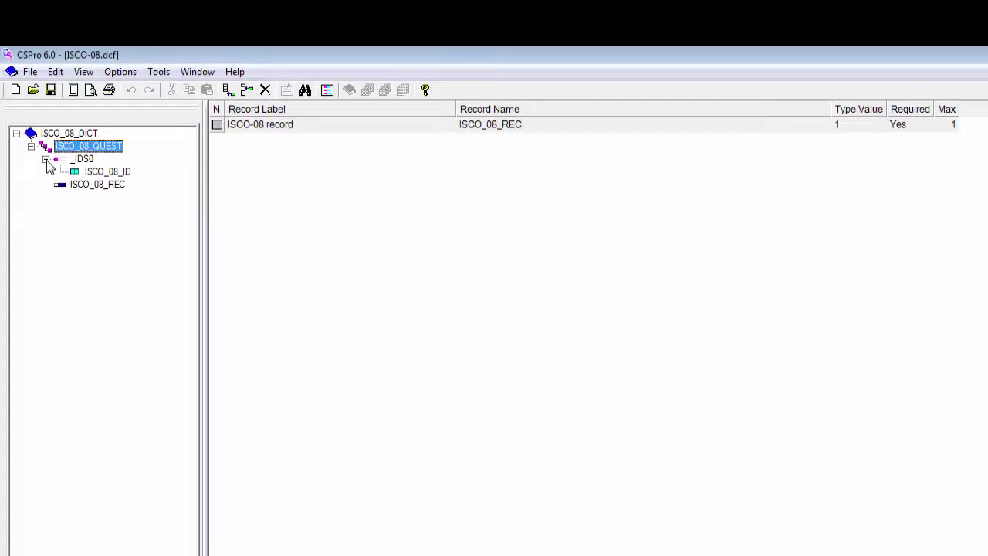
pyautogui.rightClick(107, 177)
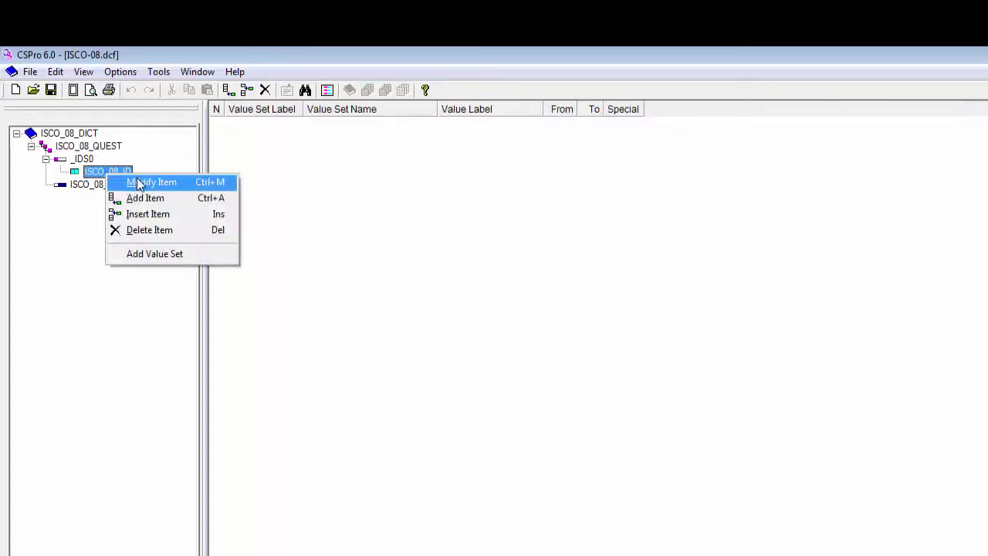
pyautogui.click(144, 182)
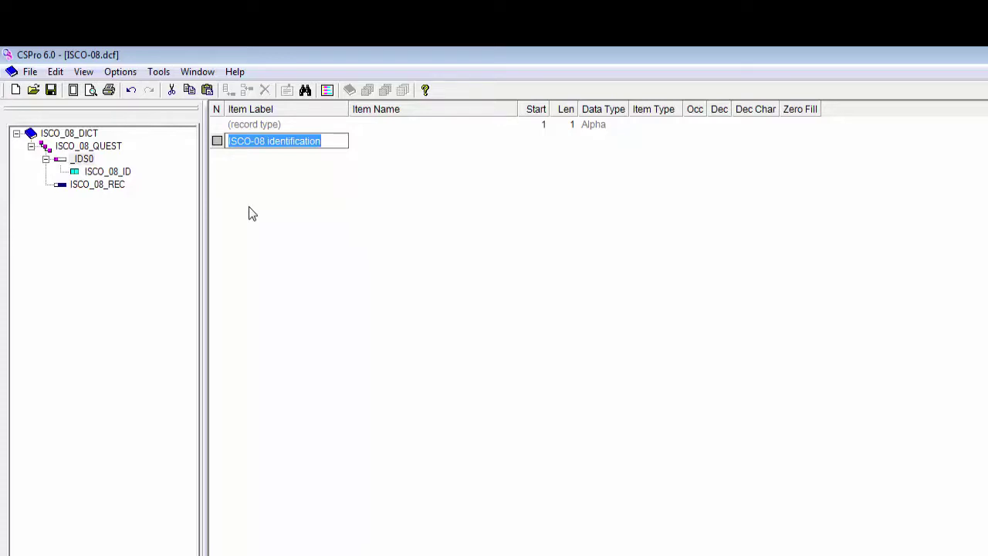
pyautogui.press('Delete')
pyautogui.write('Occupation')
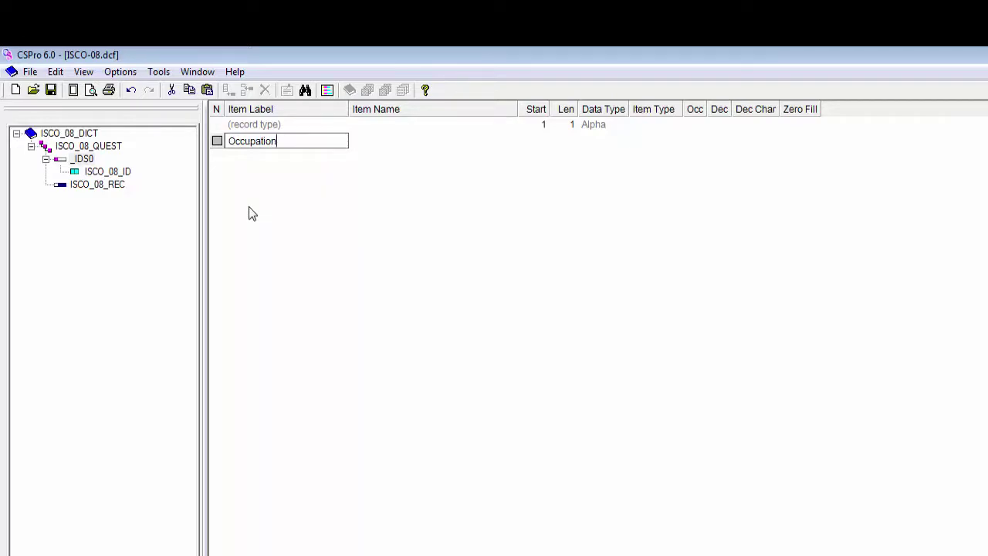
pyautogui.write(' Code')
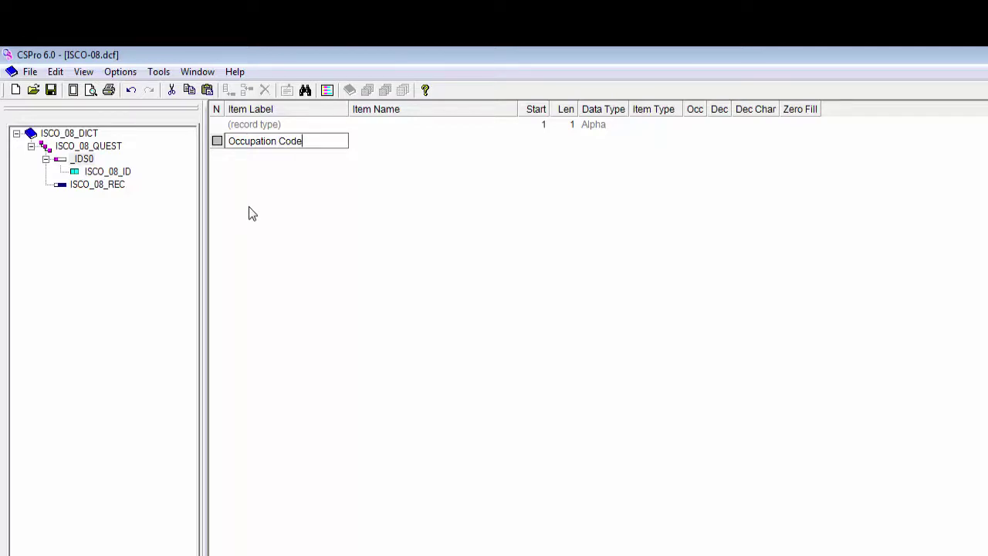
pyautogui.press('Return')
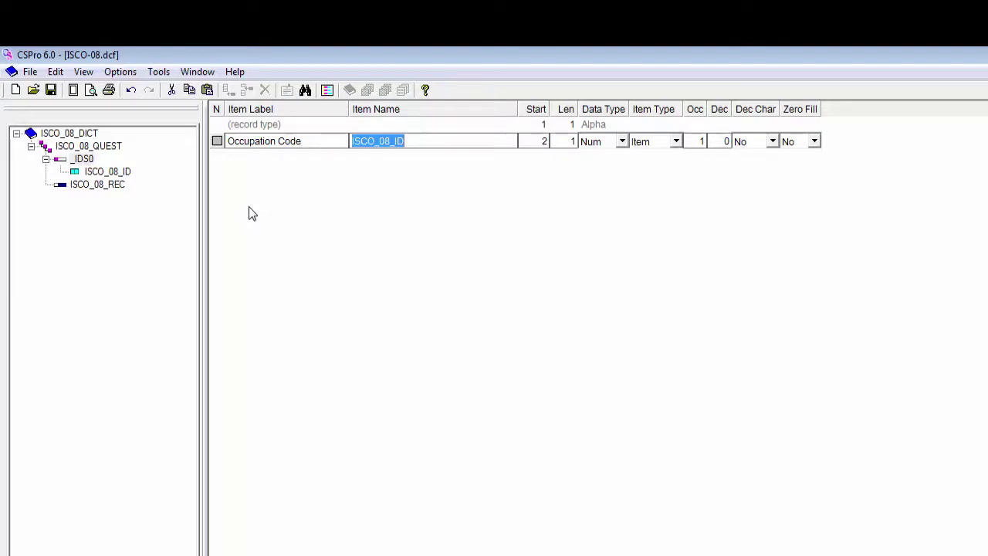
pyautogui.write('LU')
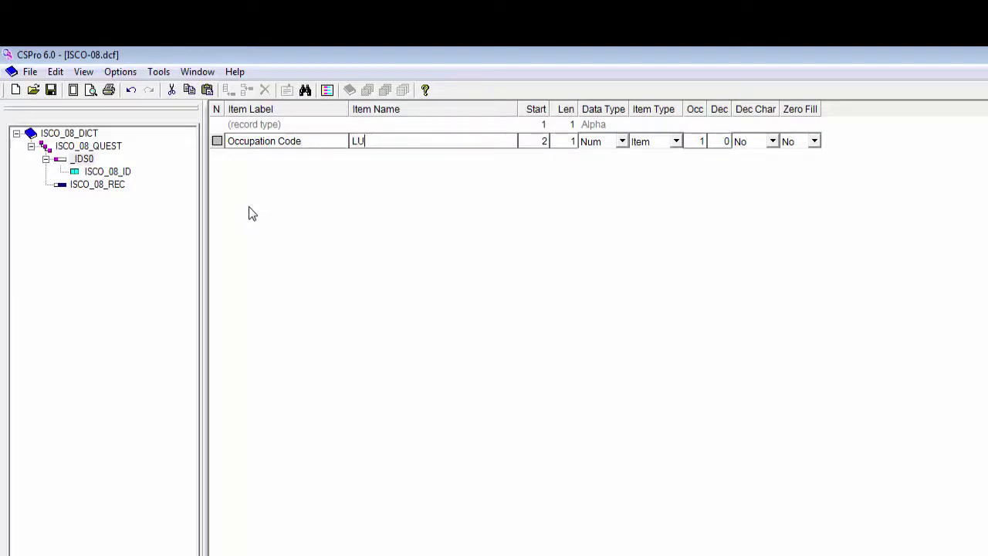
pyautogui.write('_OCCUPATION')
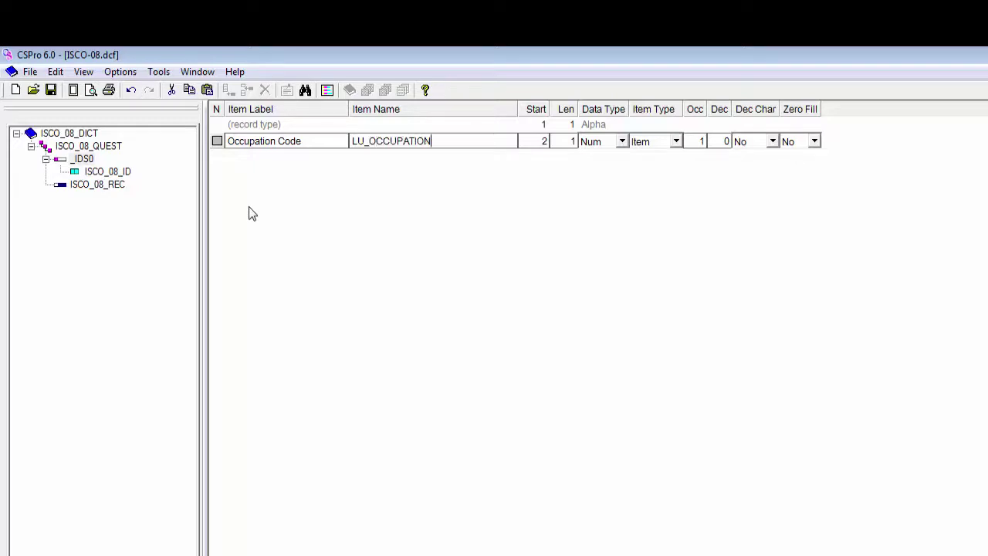
pyautogui.write('_CODE')
pyautogui.press('Return')
pyautogui.press('Return')
pyautogui.press('Return')
pyautogui.press('Return')
pyautogui.press('Return')
pyautogui.press('Return')
pyautogui.press('Return')
pyautogui.press('Return')
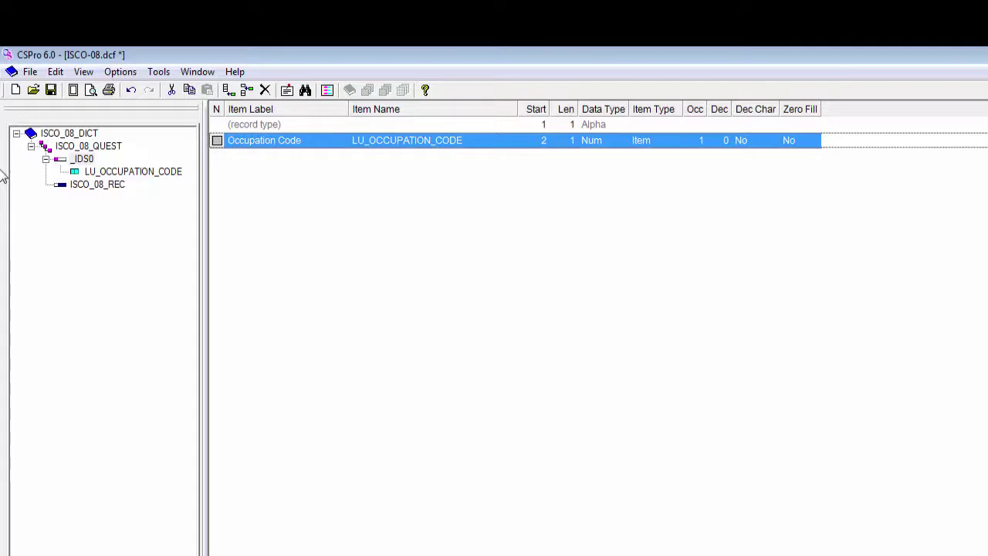
# - Add an 'Occupation Description' item named LU_OCCUPATION_DESCRIPTION to ISCO_08_REC
pyautogui.rightClick(91, 185)
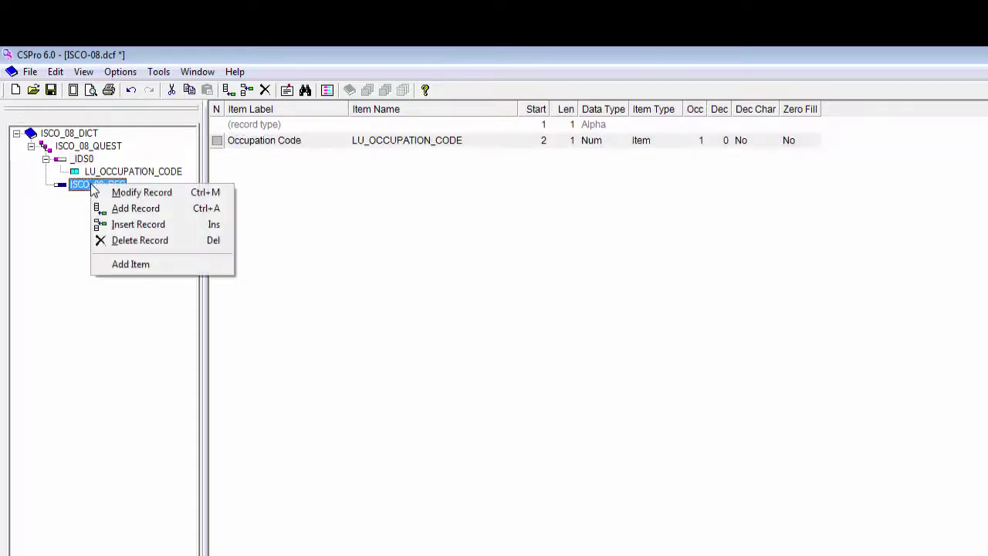
pyautogui.click(141, 264)
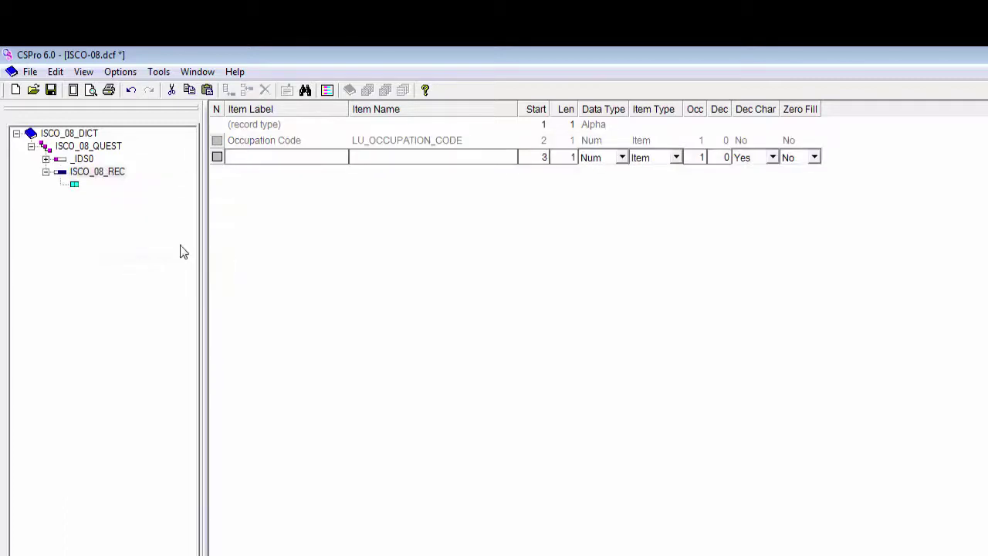
pyautogui.write('Occupation Description')
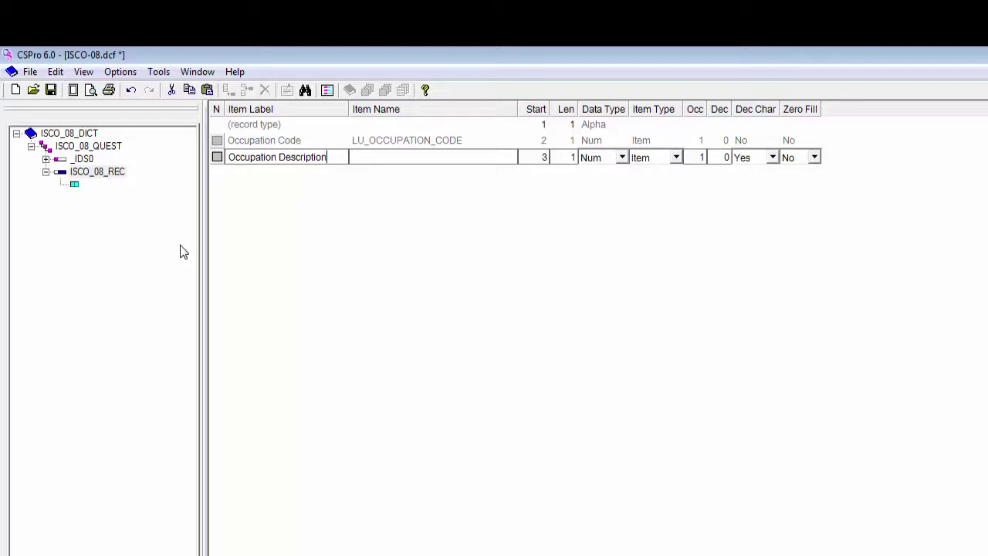
pyautogui.press('Tab')
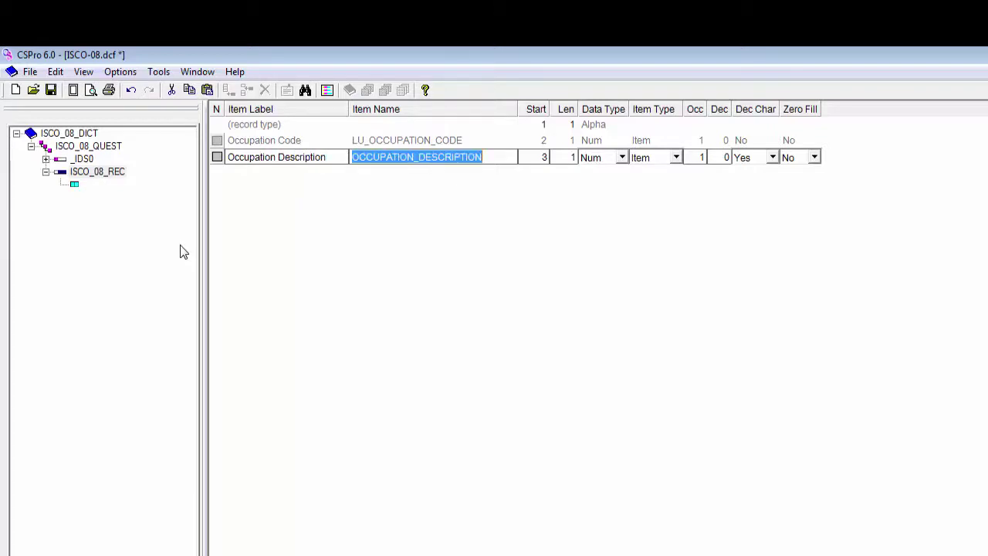
pyautogui.press('Home')
pyautogui.write('LU')
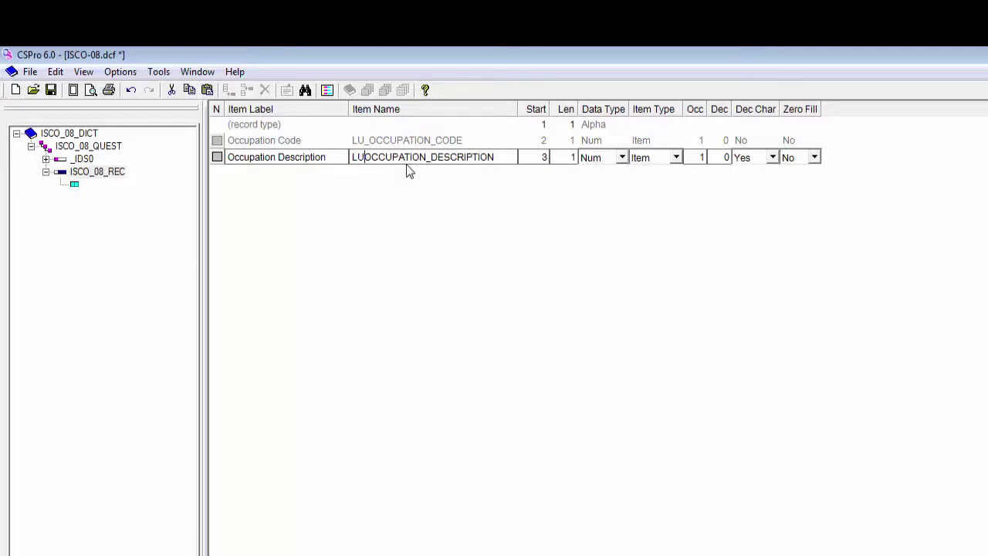
pyautogui.write('_')
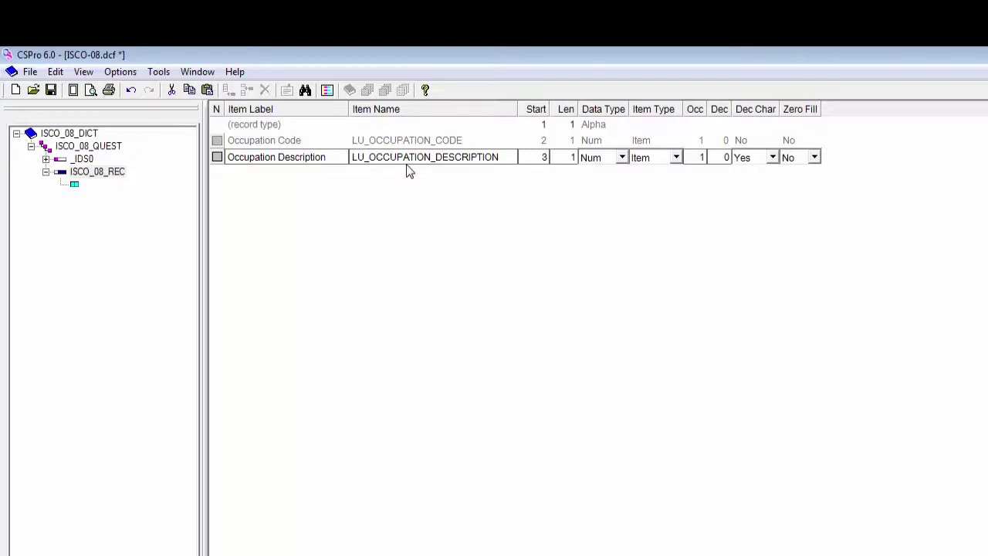
pyautogui.press('Return')
pyautogui.press('Return')
pyautogui.press('Return')
pyautogui.press('Return')
pyautogui.press('Return')
pyautogui.press('Return')
pyautogui.press('Return')
pyautogui.press('Return')
pyautogui.press('Return')
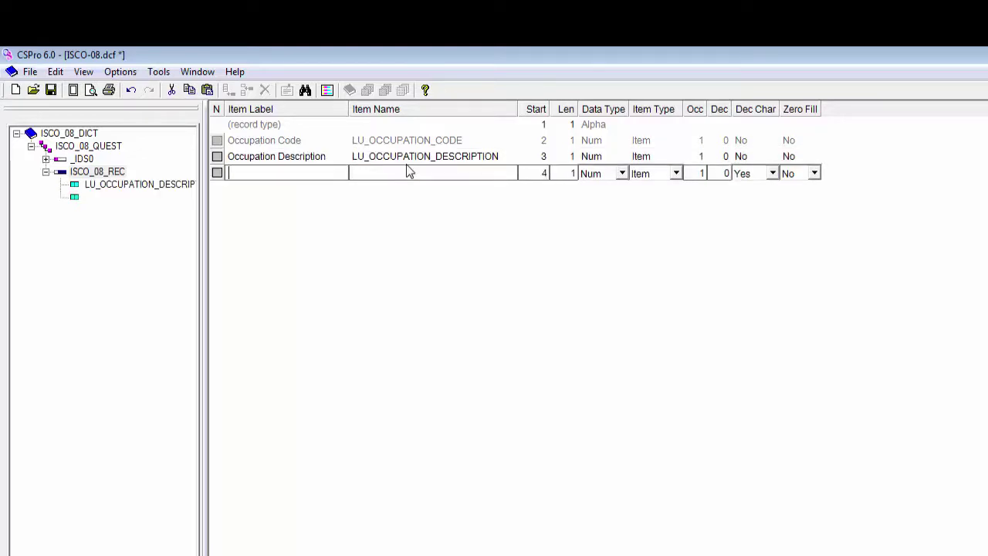
pyautogui.press('Escape')
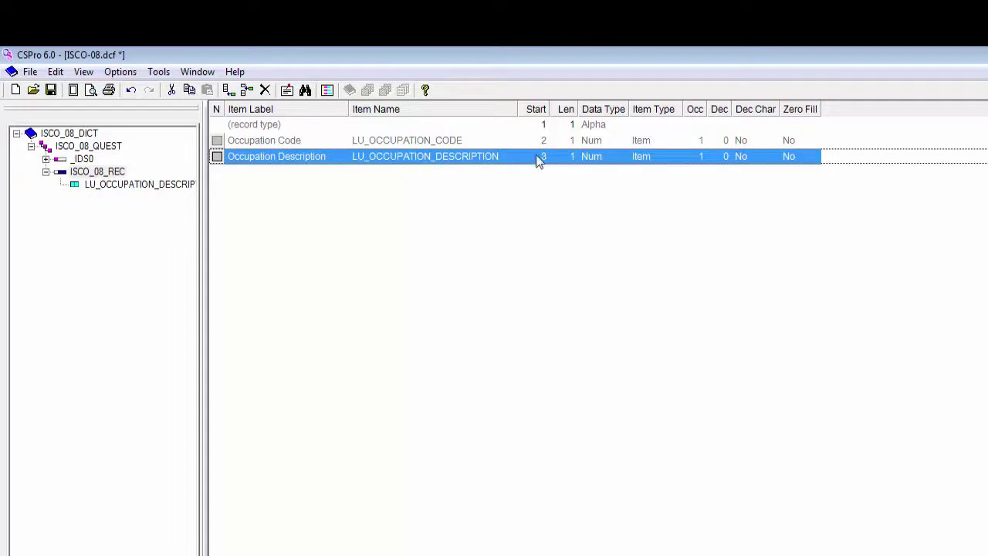
# - Set the record type length to 0 and edit the Occupation Code length to 4
pyautogui.click(573, 125)
pyautogui.click(572, 125)
pyautogui.write('0')
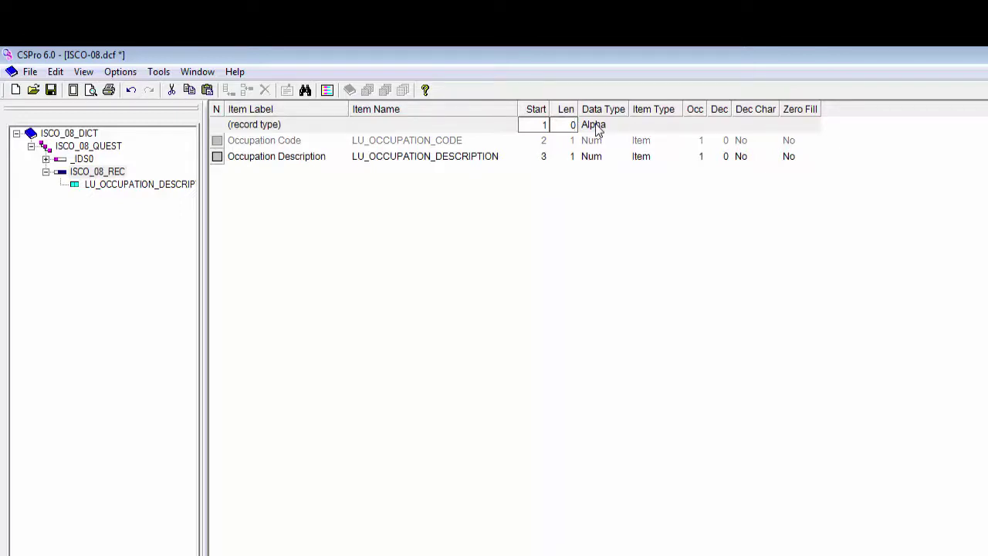
pyautogui.press('Return')
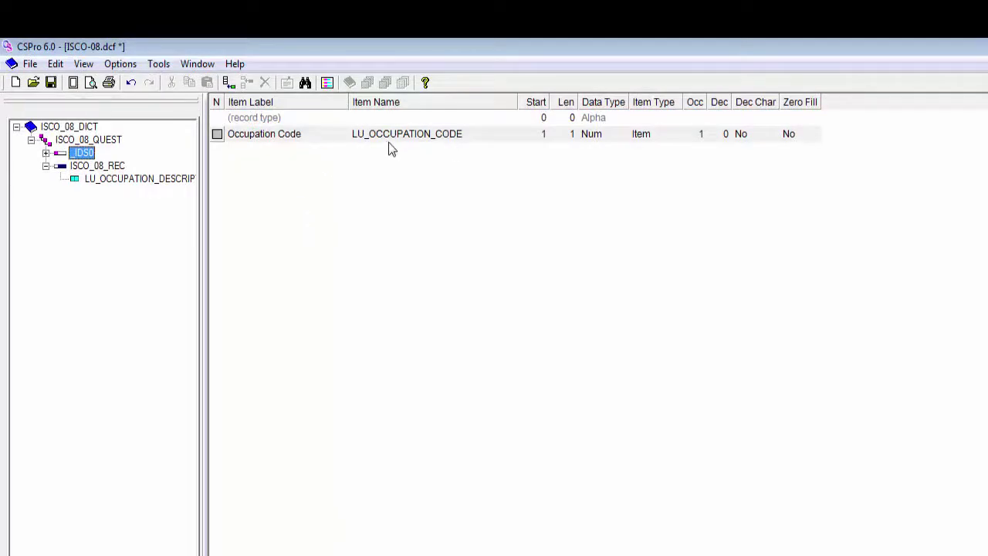
pyautogui.click(573, 135)
pyautogui.click(573, 134)
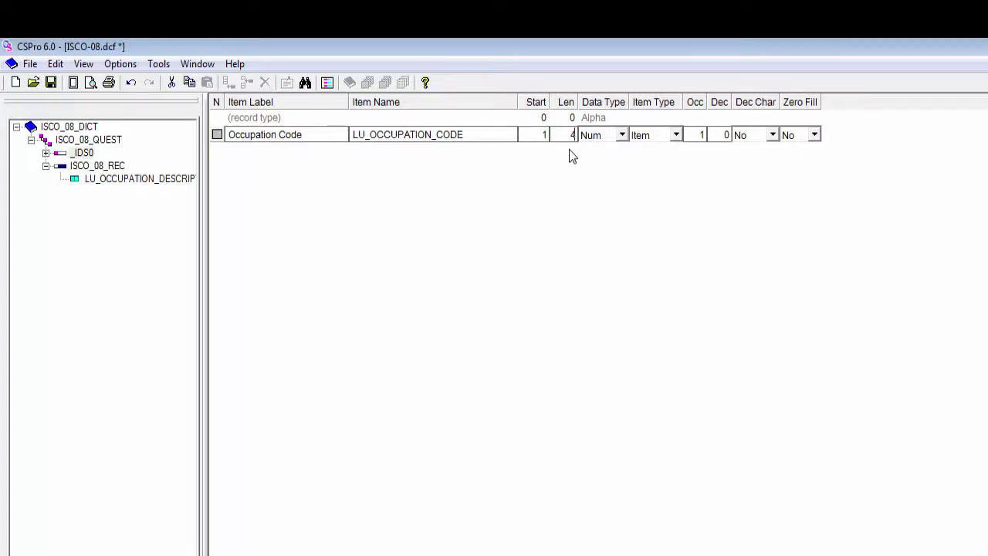
# - Make Occupation Description an Alpha item with length 80
pyautogui.click(143, 184)
pyautogui.click(108, 168)
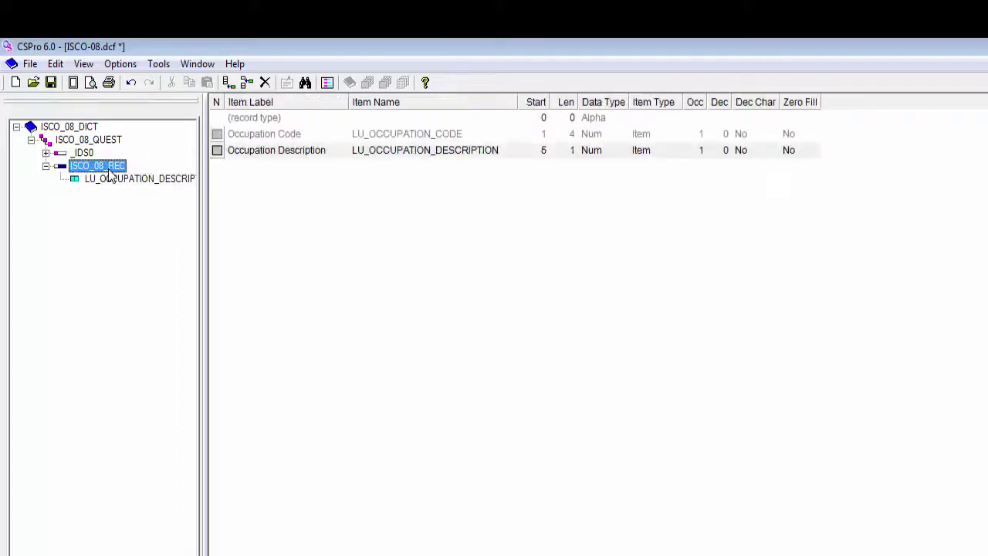
pyautogui.click(567, 151)
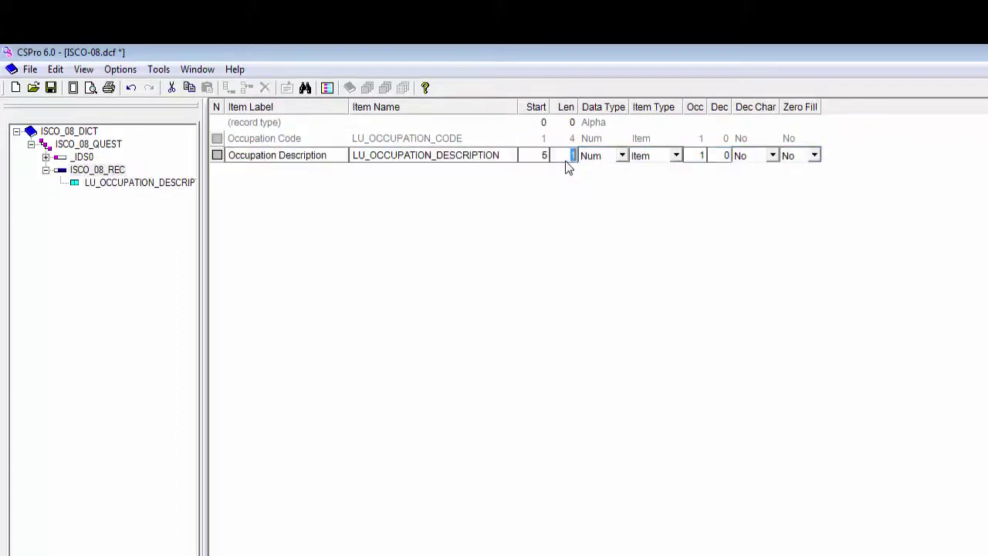
pyautogui.write('80')
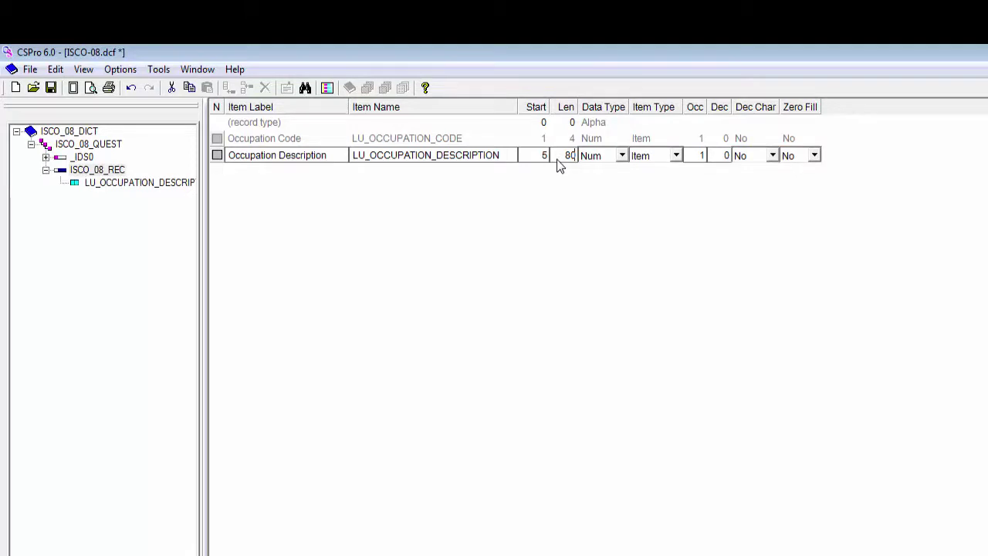
pyautogui.click(611, 159)
pyautogui.click(610, 185)
pyautogui.press('Tab')
pyautogui.press('Tab')
pyautogui.press('Tab')
pyautogui.press('Tab')
pyautogui.press('Tab')
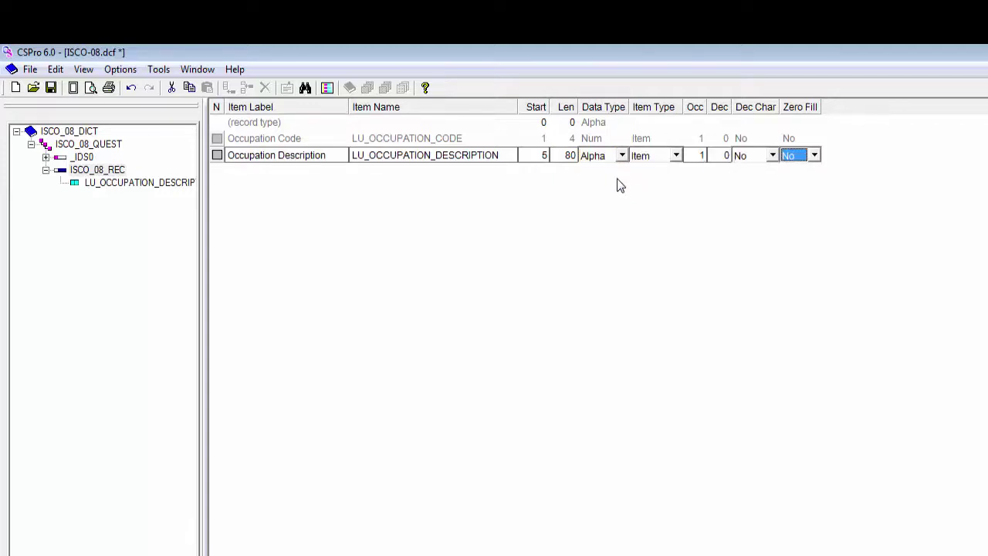
pyautogui.press('Return')
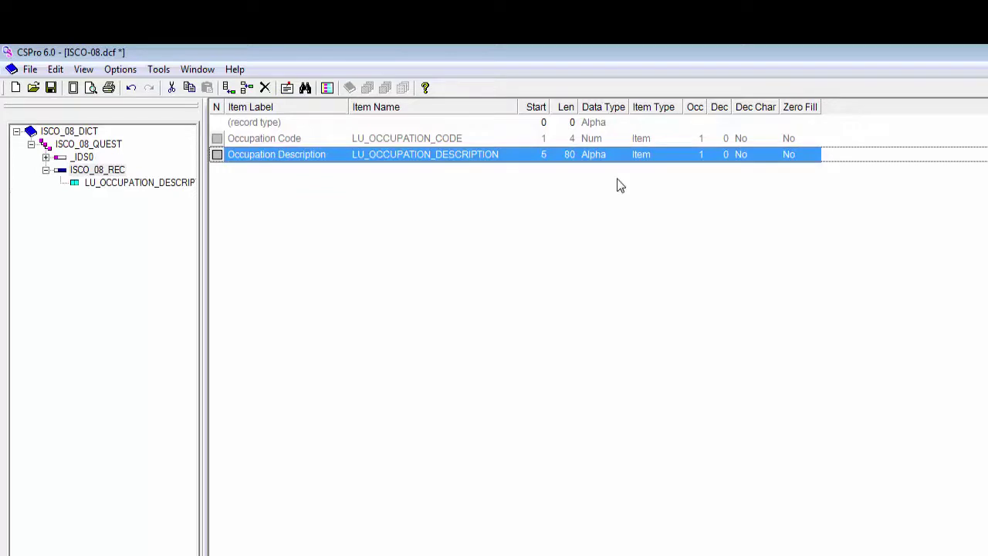
pyautogui.click(45, 157)
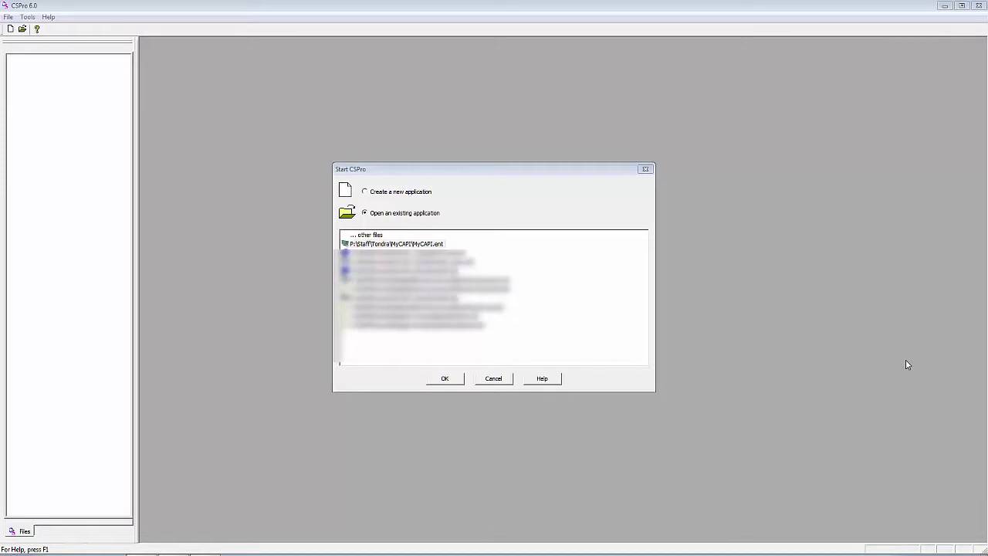
# - Open the MyCAPI application from the recent list and show its MyCAPI.dcf dictionary
pyautogui.click(423, 245)
pyautogui.doubleClick(423, 246)
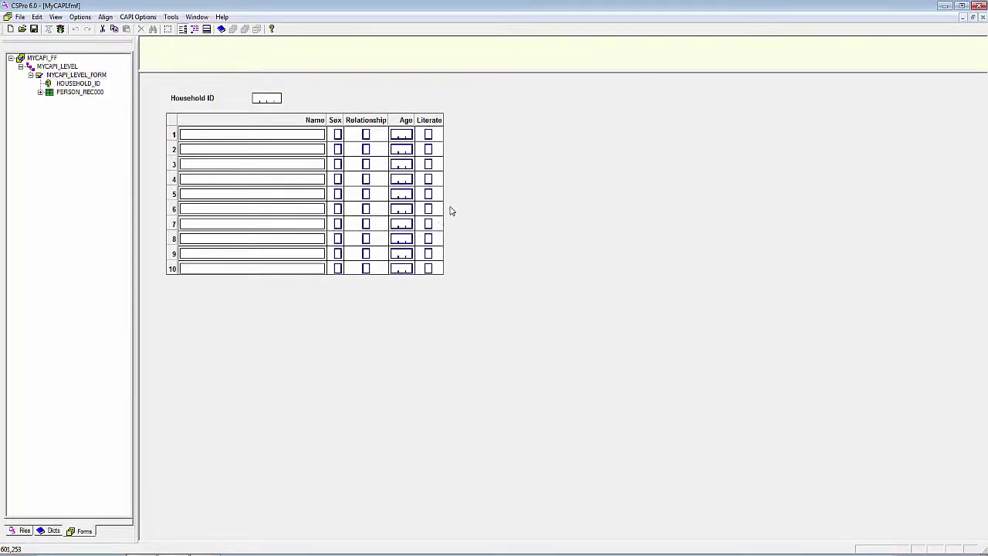
pyautogui.click(220, 29)
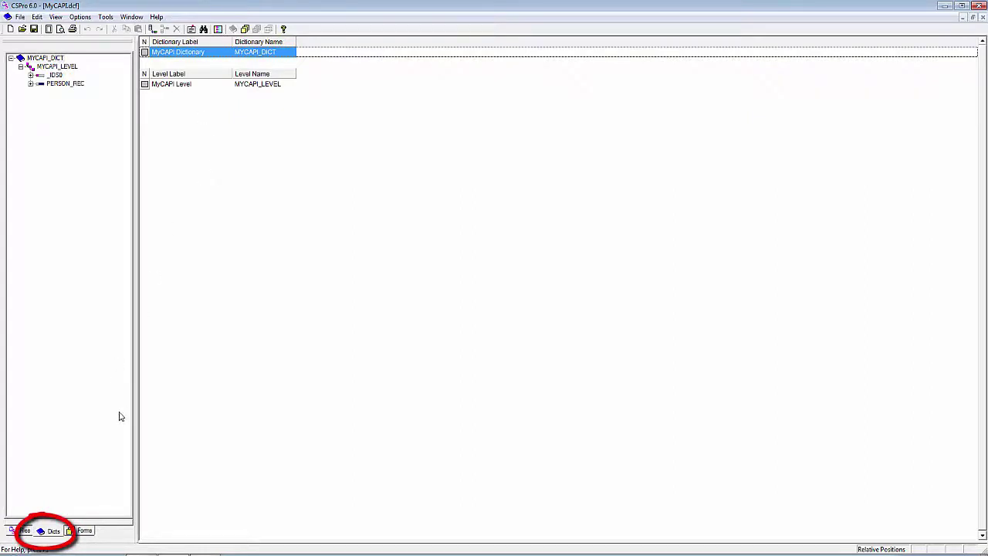
# - Add an Occupation item (OCCUPATION) of length 4 to the person record
pyautogui.click(54, 539)
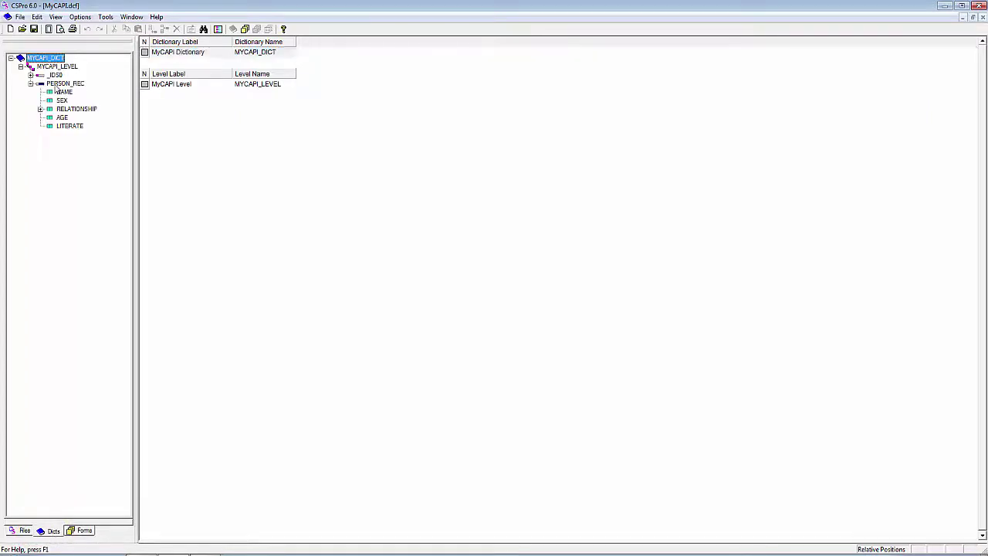
pyautogui.rightClick(57, 84)
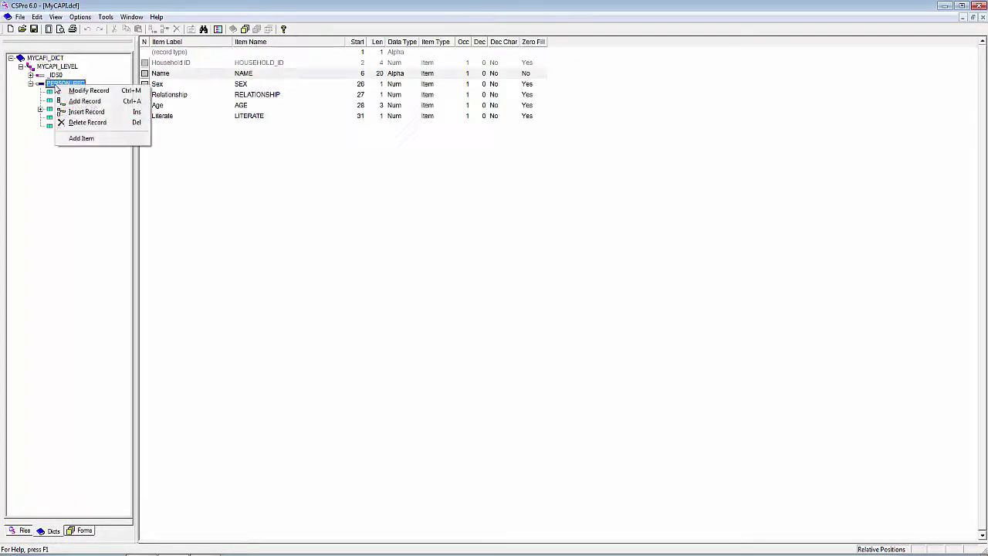
pyautogui.click(82, 137)
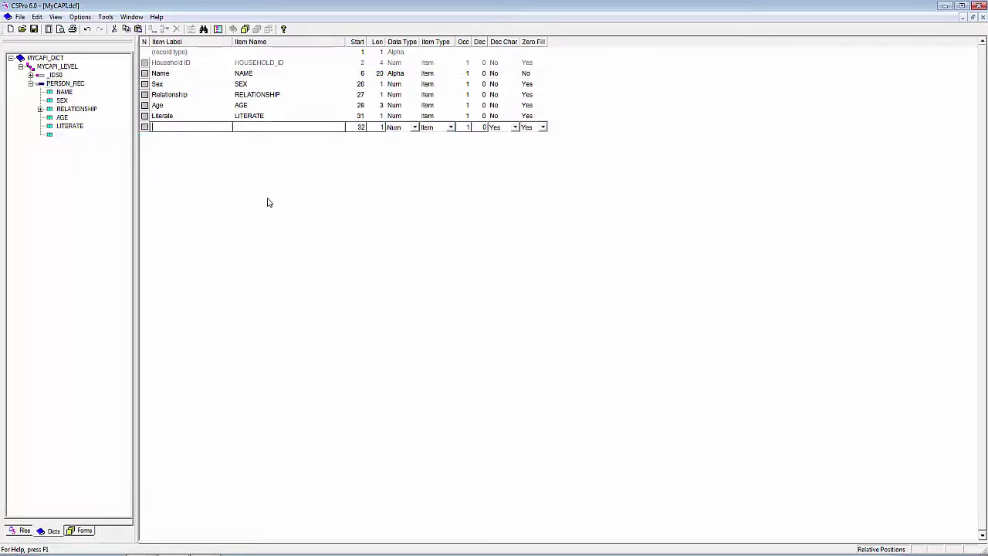
pyautogui.write('Occup')
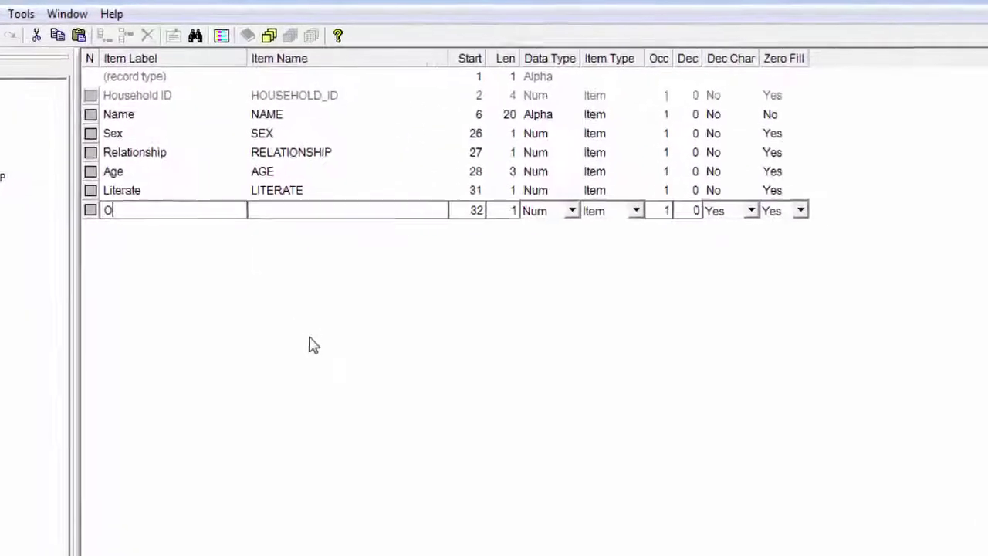
pyautogui.write('ation')
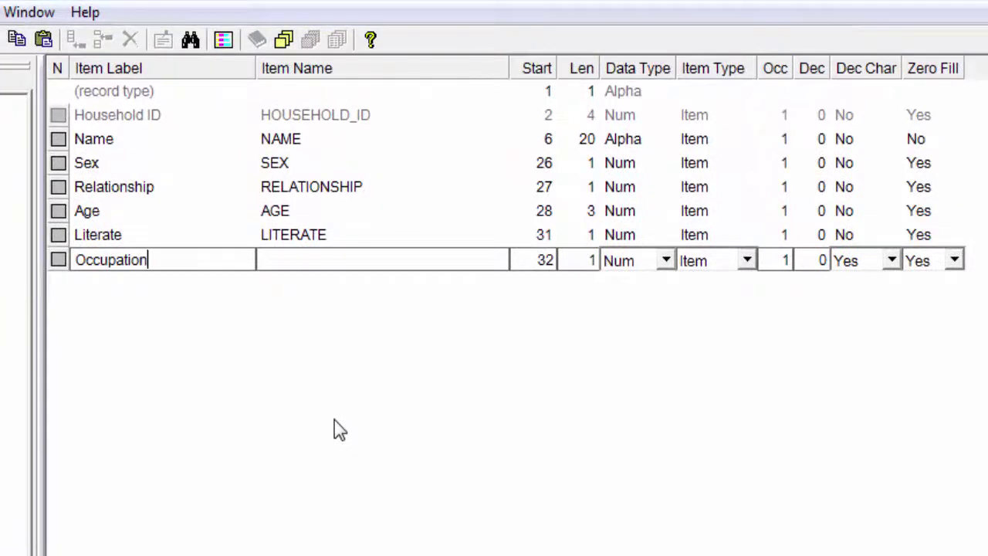
pyautogui.press('Tab')
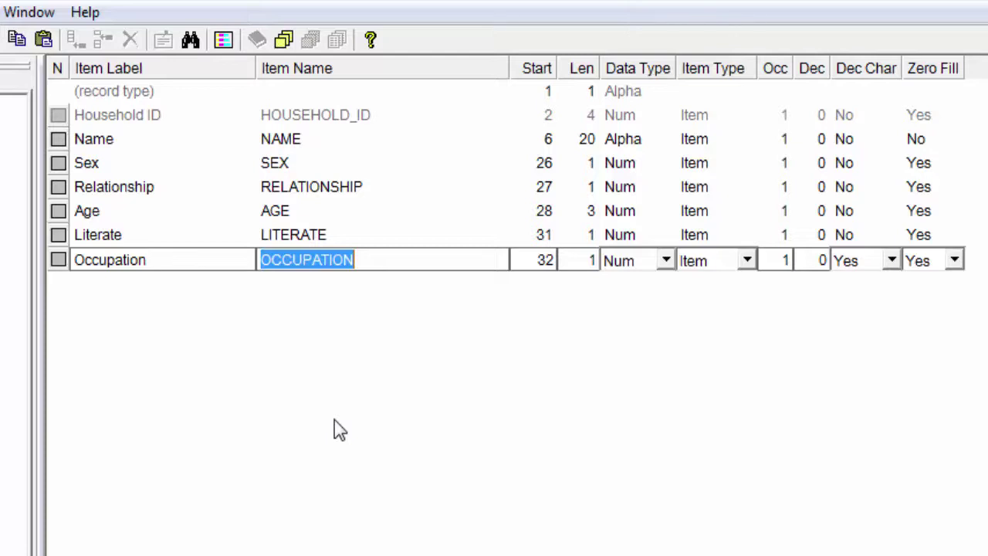
pyautogui.press('Tab')
pyautogui.press('Tab')
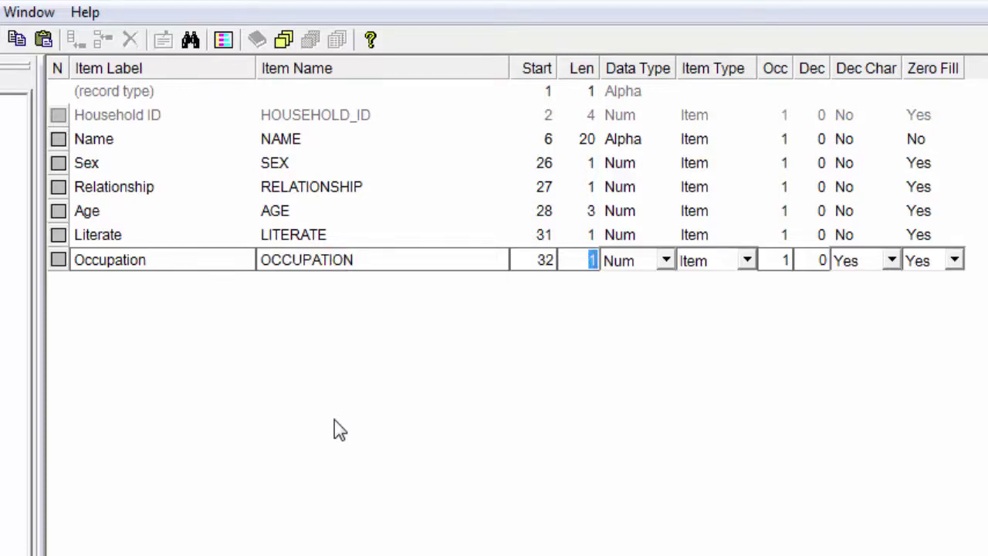
pyautogui.write('4')
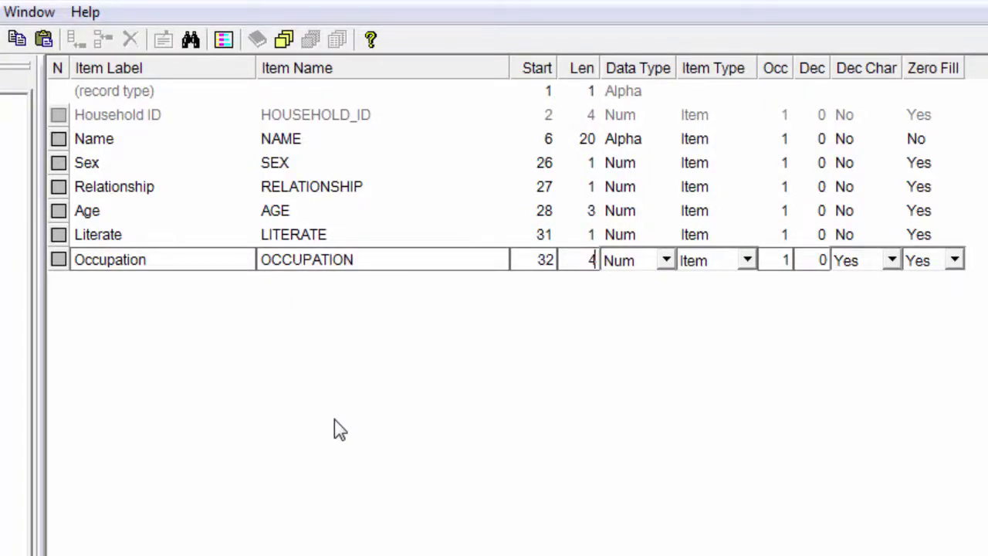
pyautogui.press('Tab')
pyautogui.press('Tab')
pyautogui.press('Tab')
pyautogui.press('Tab')
pyautogui.press('Tab')
pyautogui.press('Tab')
pyautogui.press('Tab')
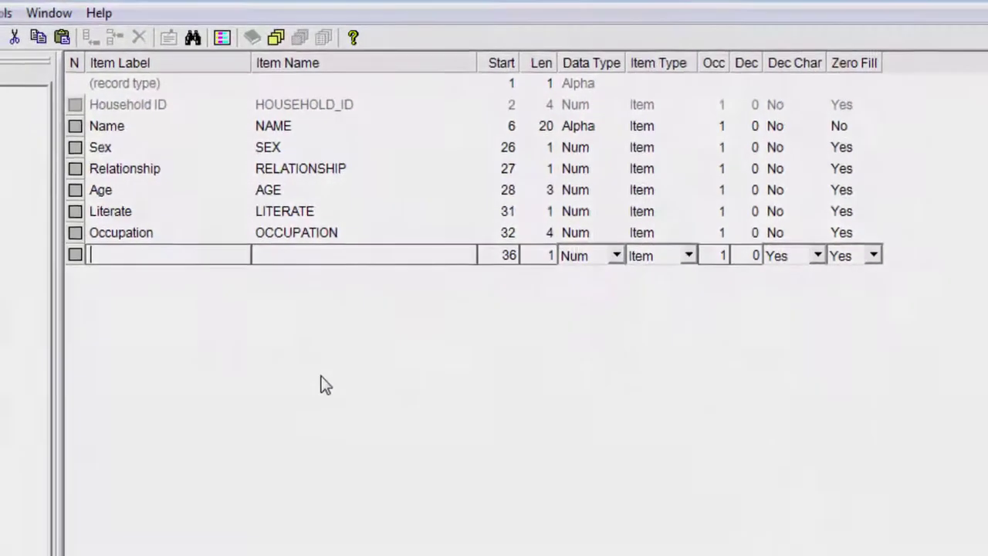
pyautogui.press('Escape')
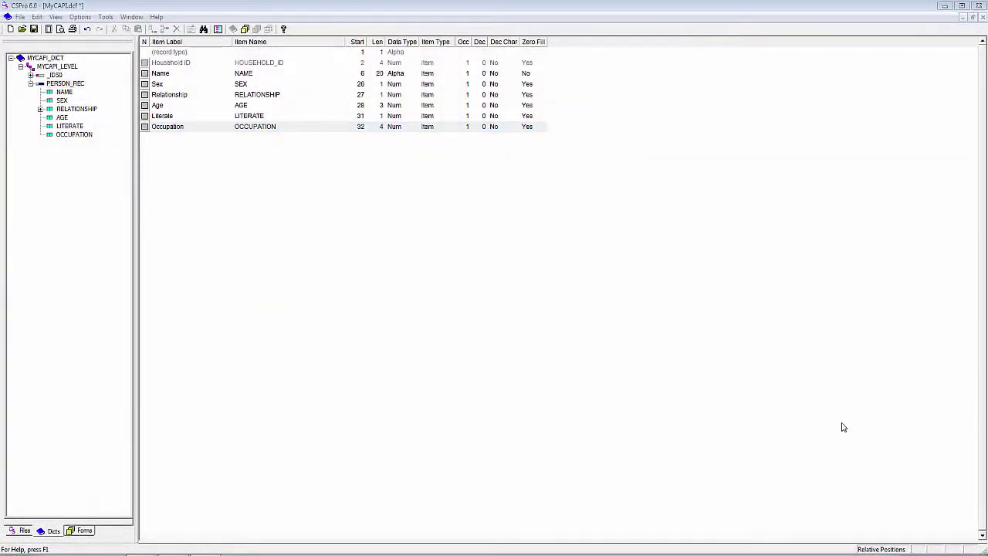
# - Drag OCCUPATION onto the person roster as a new column after Literate
pyautogui.click(245, 29)
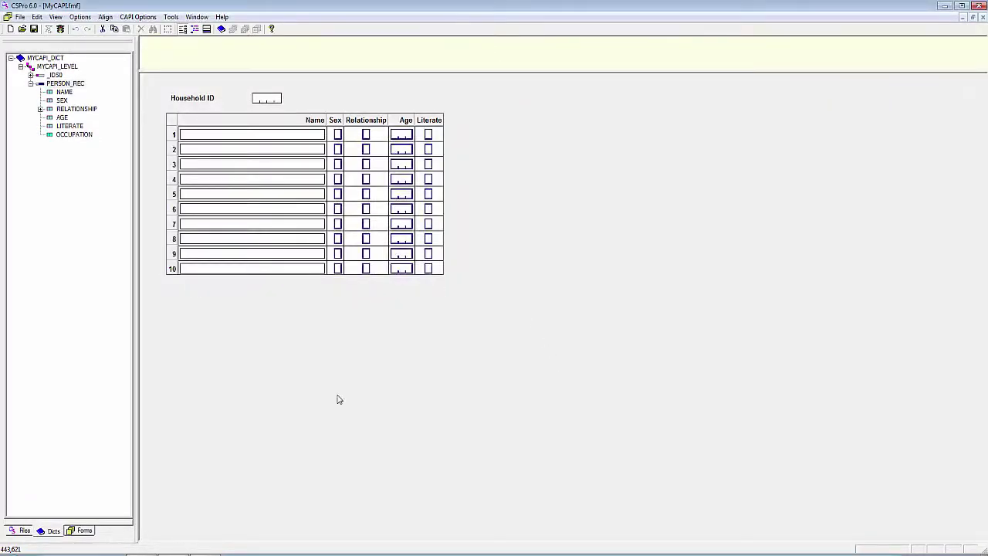
pyautogui.click(68, 137)
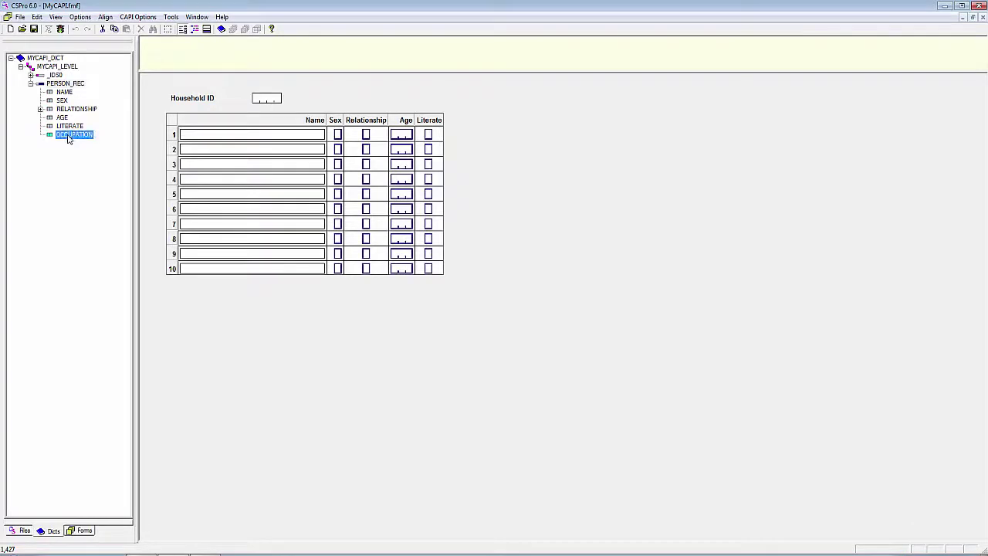
pyautogui.moveTo(68, 138); pyautogui.dragTo(435, 122)
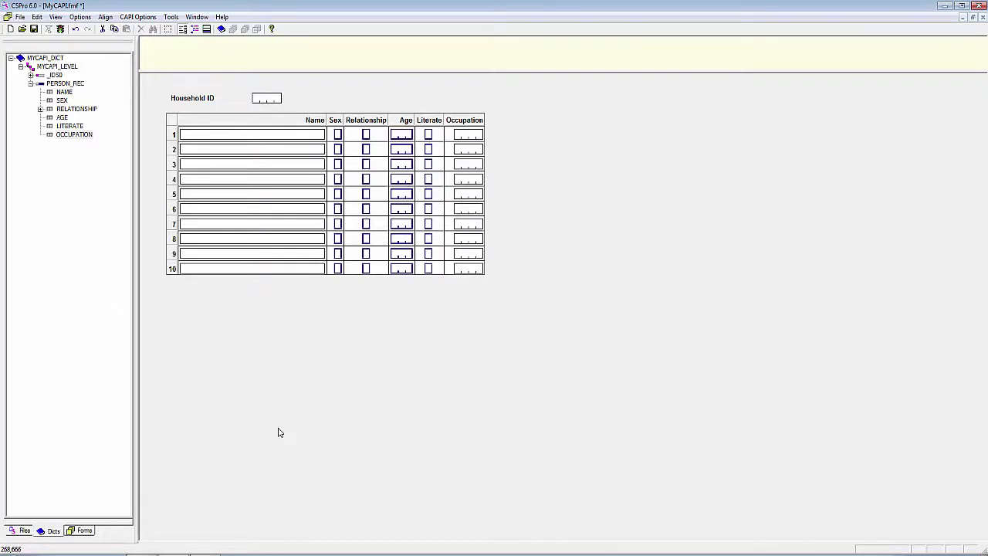
pyautogui.click(21, 17)
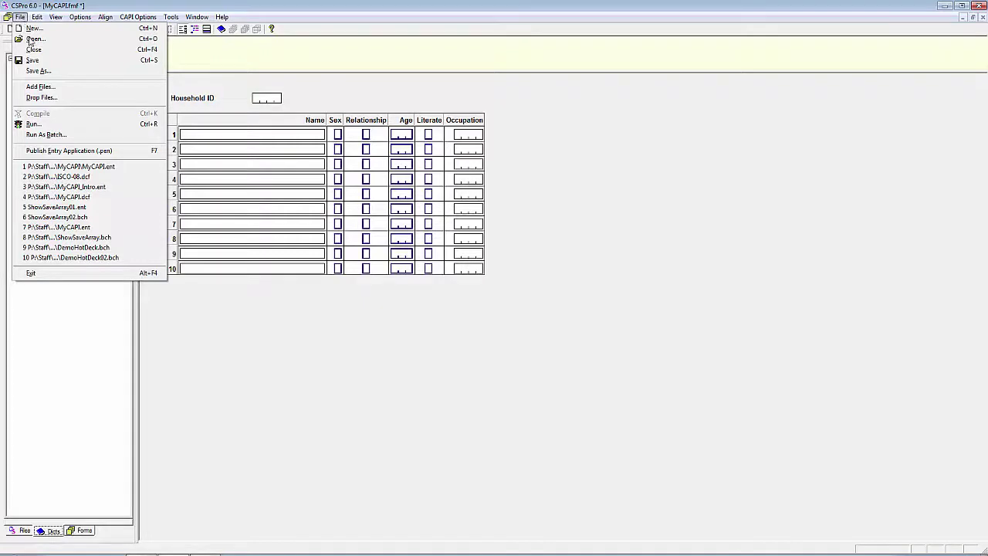
# - Add ISCO-08.dcf to MyCAPI as External Dictionary 1
pyautogui.click(46, 89)
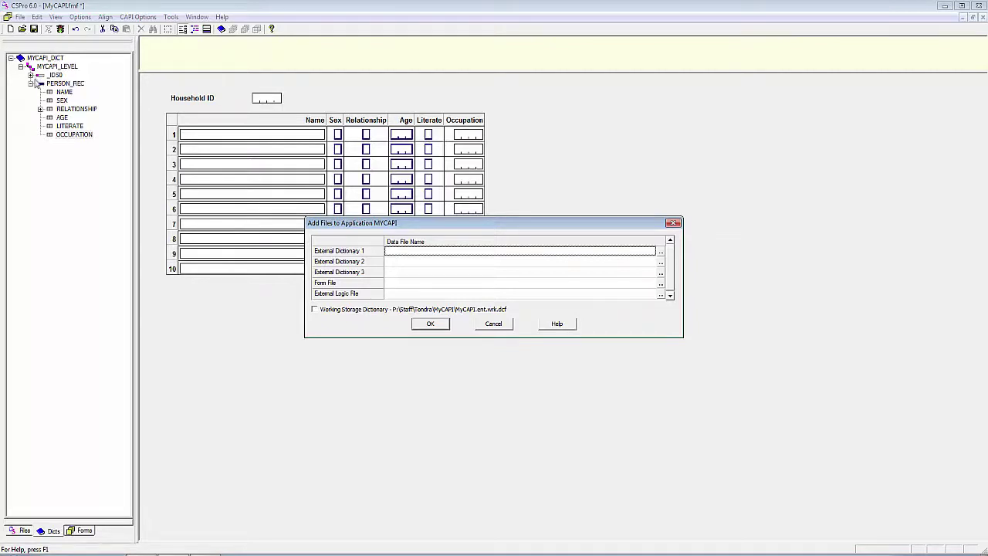
pyautogui.click(661, 253)
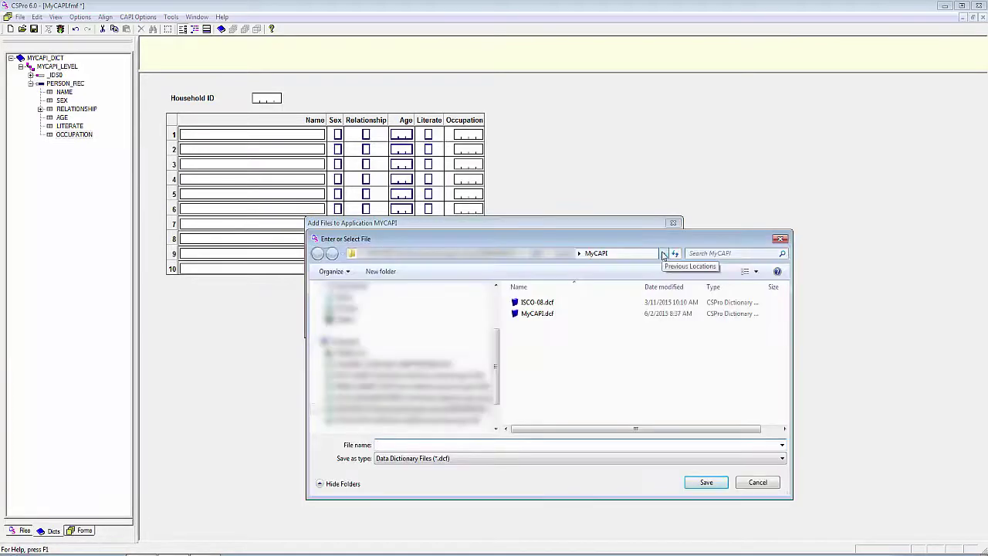
pyautogui.doubleClick(533, 302)
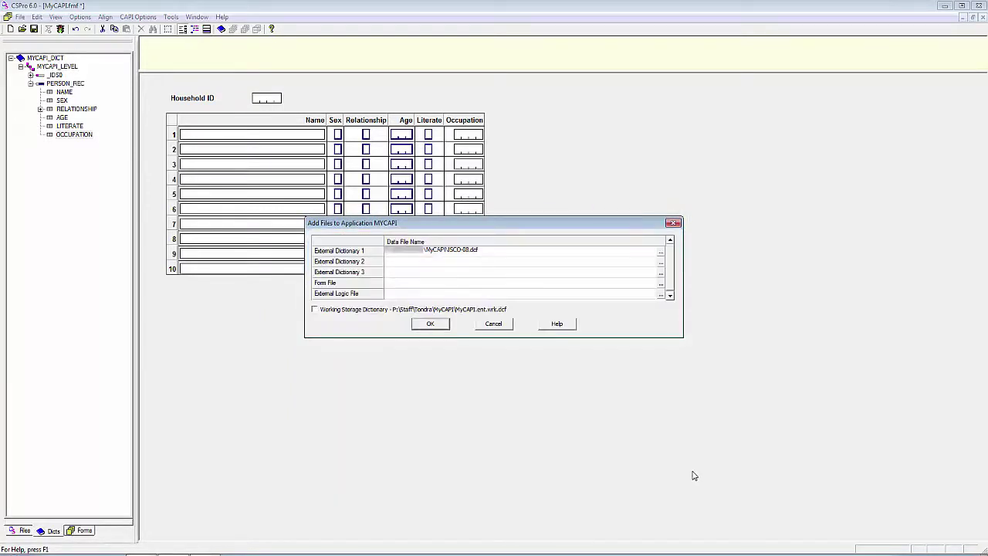
pyautogui.click(431, 324)
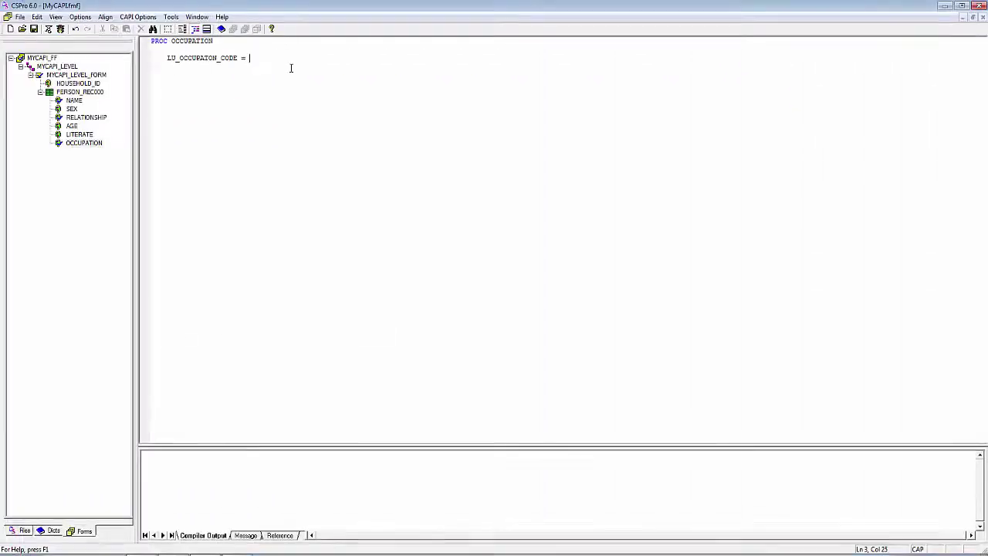
# - Write 'if loadcase(ISCO_08_DICT, LU_OCCUPATION_CODE)' with an errmsg showing the code's description
pyautogui.write('$;')
pyautogui.press('Return')
pyautogui.press('Return')
pyautogui.write('if loadcase(ISCO_')
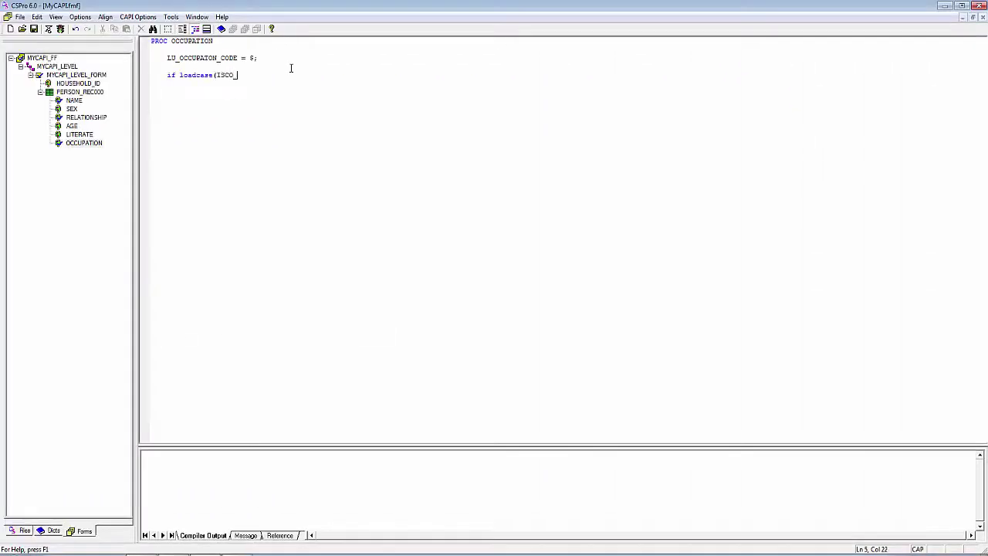
pyautogui.write('08_DICT, LU_OCCUPATION_CODE) then')
pyautogui.press('Return')
pyautogui.press('Tab')
pyautogui.write('errmsg("Occupation code %d is %s", LU_OCCUPATIO')
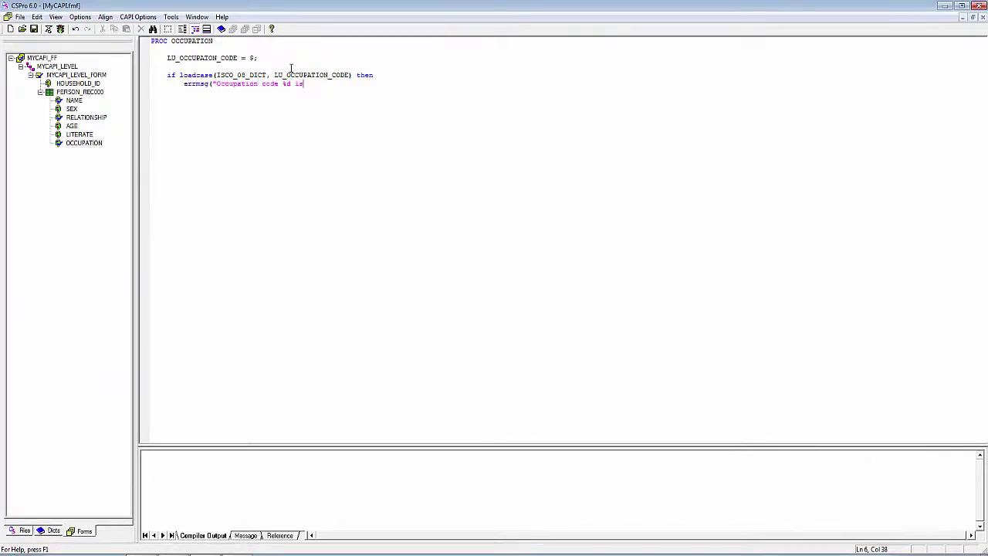
pyautogui.write('N_CODE,LU_OCCUPATION_DESCRIPTION); // occupation code was found so display the descripton')
# - Add the else branch with a 'NOT FOUND in occupation file' errmsg, then endif
pyautogui.press('Return')
pyautogui.write('else')
pyautogui.press('Return')
pyautogui.press('Tab')
pyautogui.write('errmsg("Occupation code %d NOT FOUND in occupation file \'%s\'", // occupation code was not found so display the code and the name of the file')
pyautogui.press('Return')
pyautogui.press('BackSpace')
pyautogui.press('Tab')
pyautogui.press('Tab')
pyautogui.press('Tab')
pyautogui.write('LU_OCCUPATION_CODE, strip(filename(ISCO_08_DICT)));')
pyautogui.press('Return')
pyautogui.press('BackSpace')
pyautogui.press('BackSpace')
pyautogui.press('BackSpace')
pyautogui.write('endif;')
pyautogui.hotkey('ctrl', 'k')
# - Compile, fix the misspelled LU_OCCUPATION_CODE on line 3, and recompile cleanly
pyautogui.click(48, 29)
pyautogui.click(515, 305)
pyautogui.click(209, 58)
pyautogui.write('I')
pyautogui.hotkey('ctrl', 'k')
pyautogui.click(924, 508)
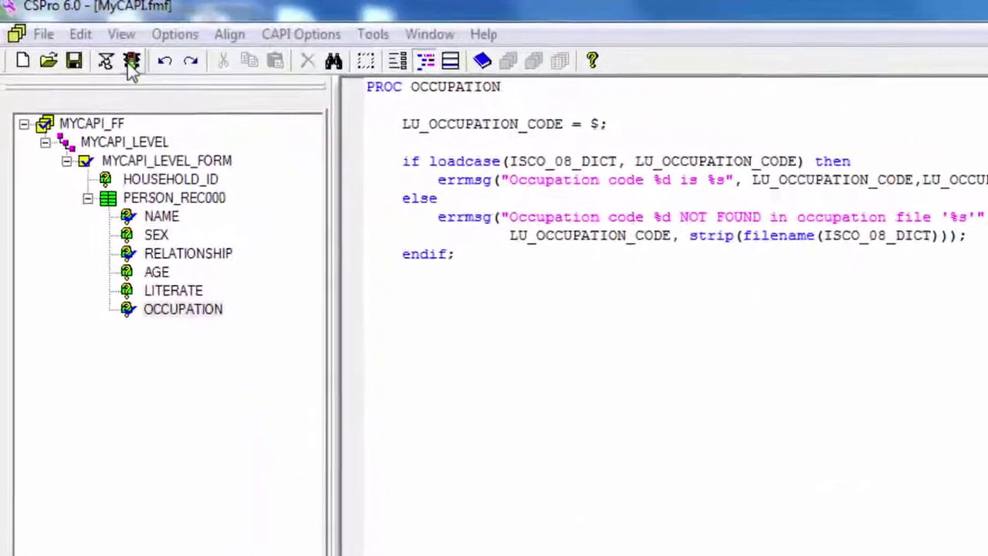
# - Return to the form and run MyCAPI in CSEntry for testing
pyautogui.click(115, 54)
pyautogui.click(154, 74)
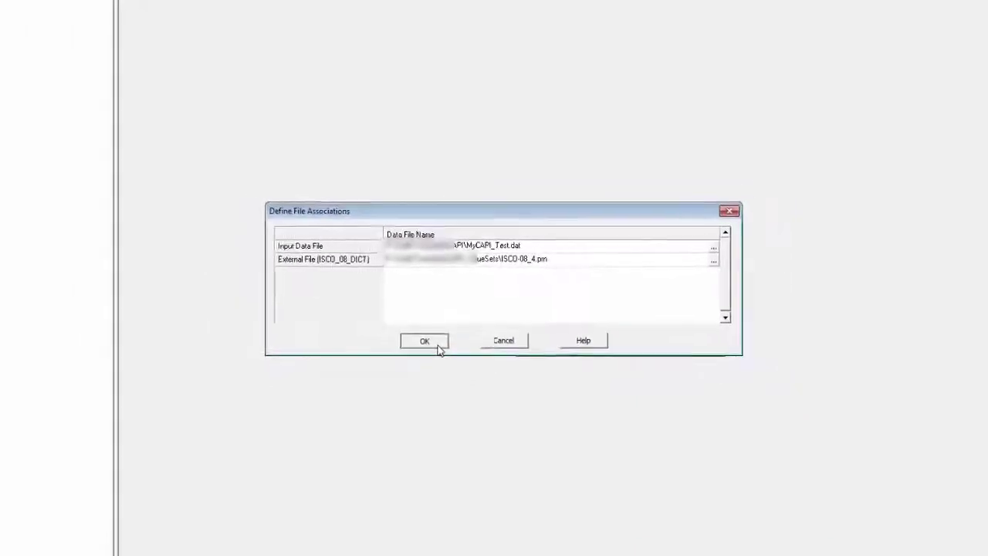
# - Confirm MyCAPI_Test.dat as data file and the ISCO-08 lookup file, opening case 0001
pyautogui.click(436, 344)
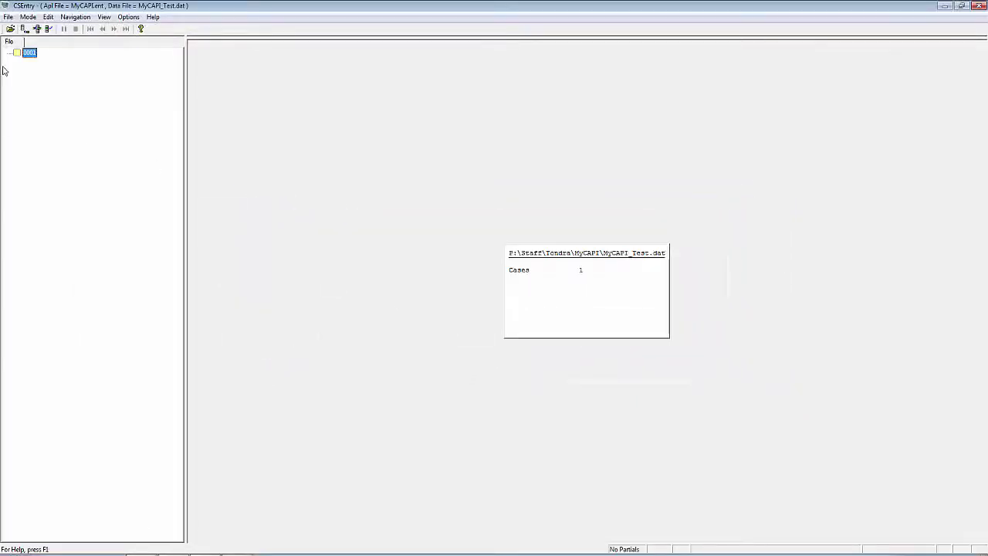
# - In case 0001, enter occupation 5142 to see 'Beauticians and related workers', then change it to 1234
pyautogui.doubleClick(30, 52)
pyautogui.write('5')
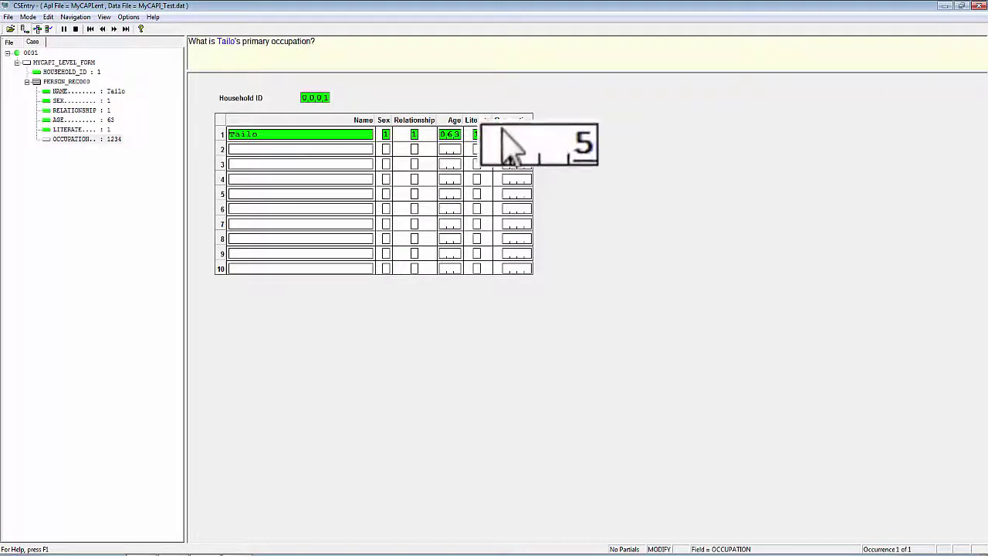
pyautogui.write('142')
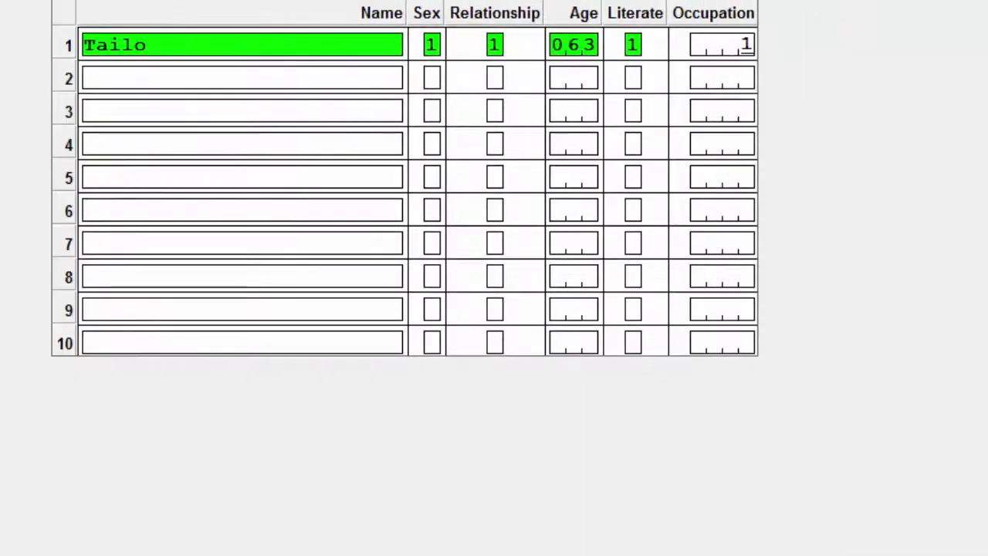
pyautogui.write('2')
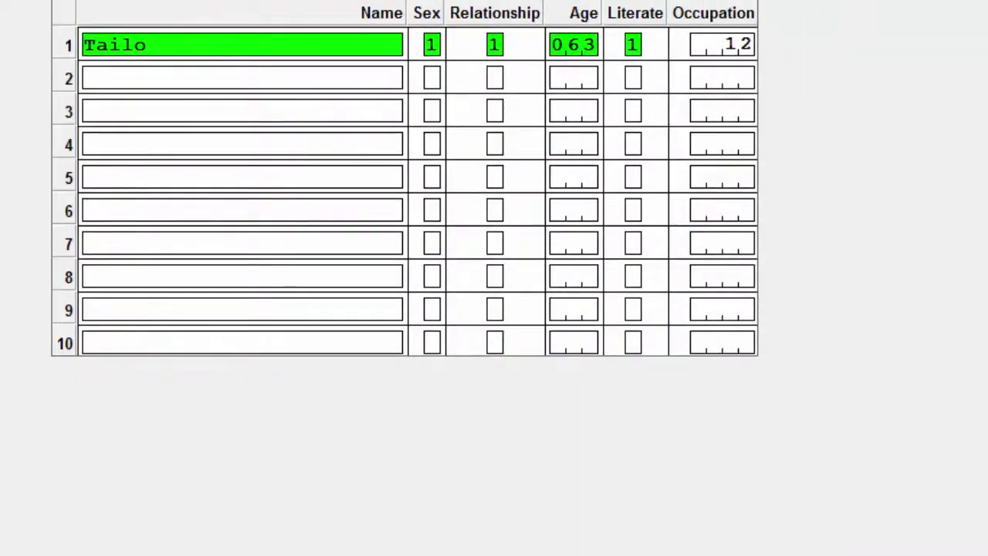
pyautogui.write('34')
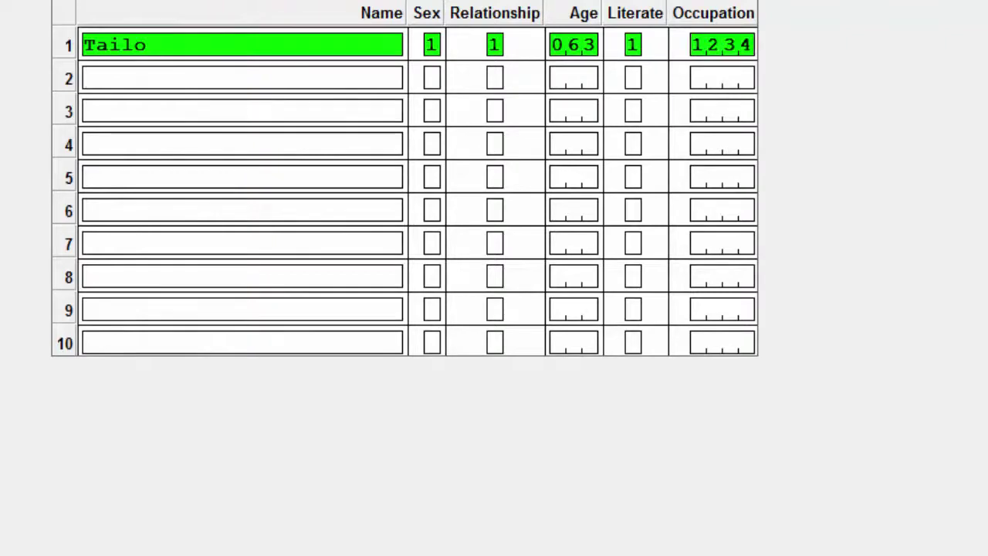